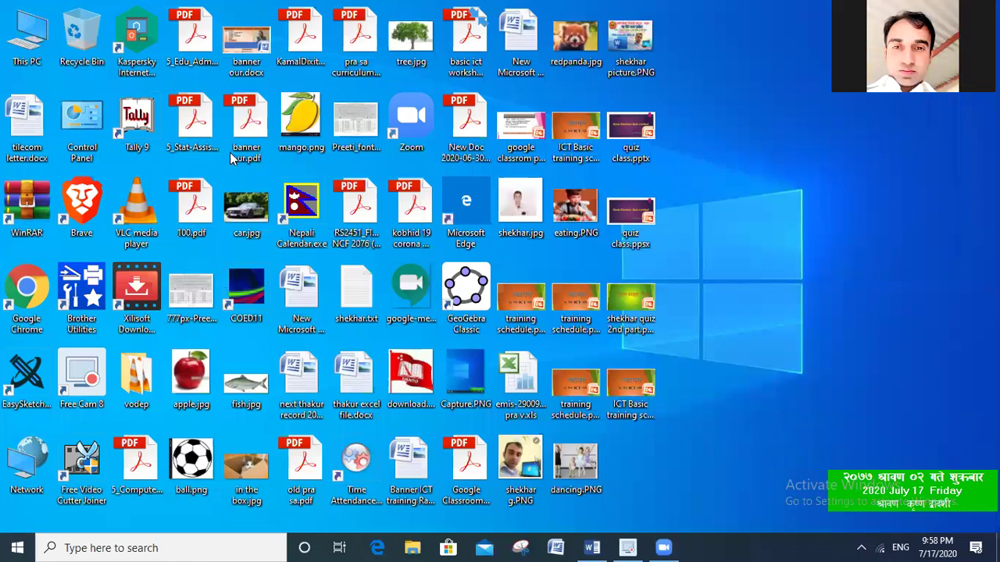
key("super")
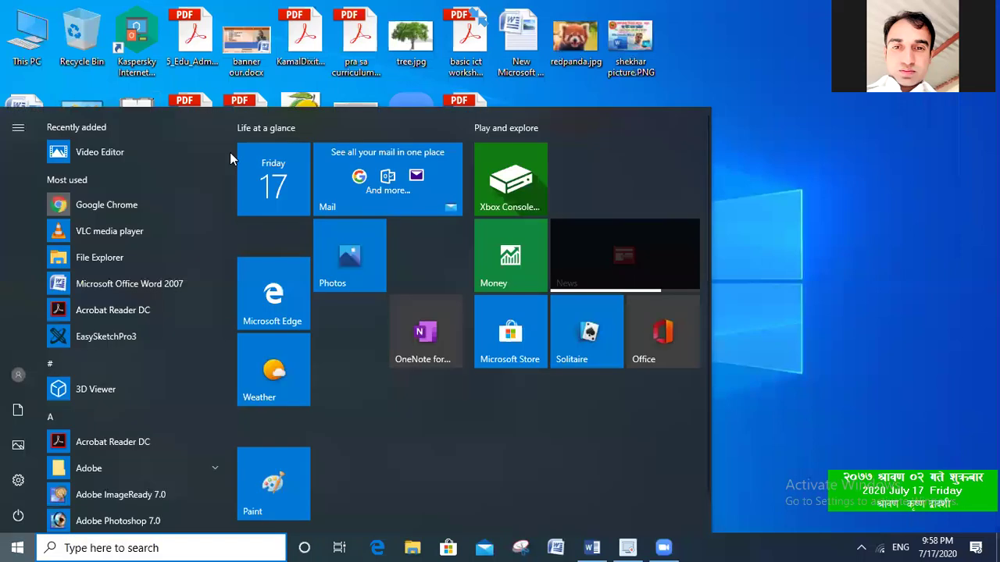
scroll(229, 152, "down", 5)
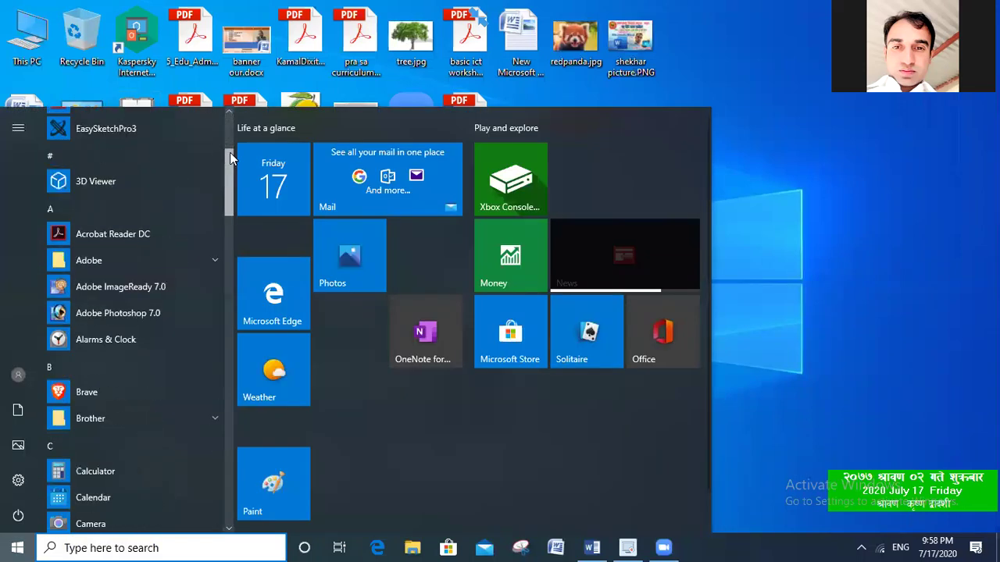
scroll(230, 154, "down", 1)
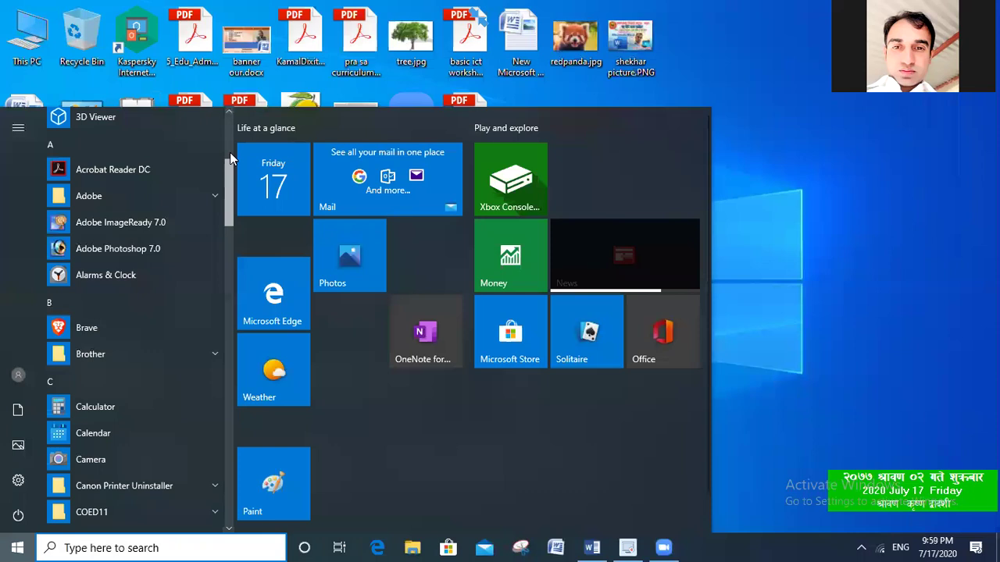
scroll(230, 152, "down", 10)
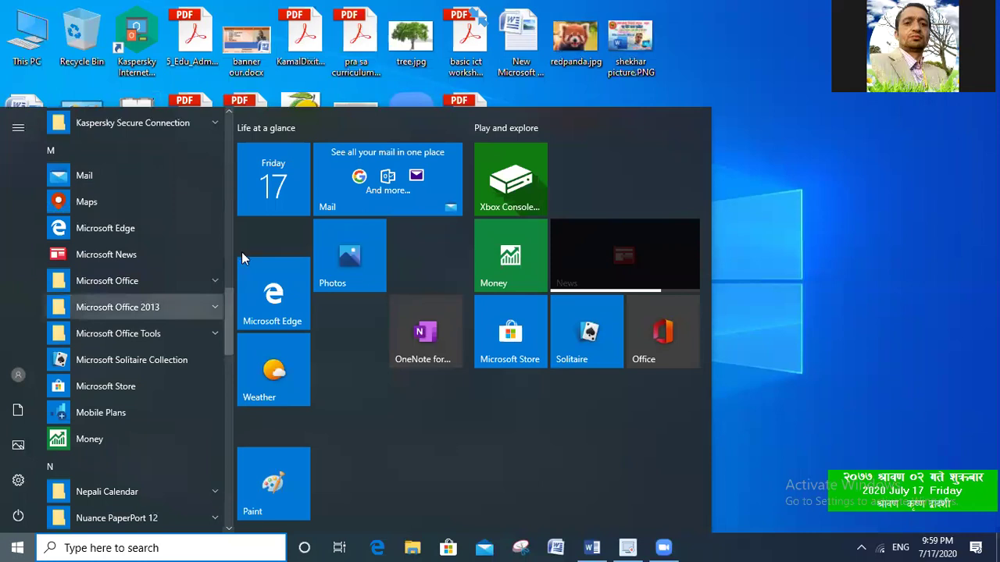
left_click(100, 284)
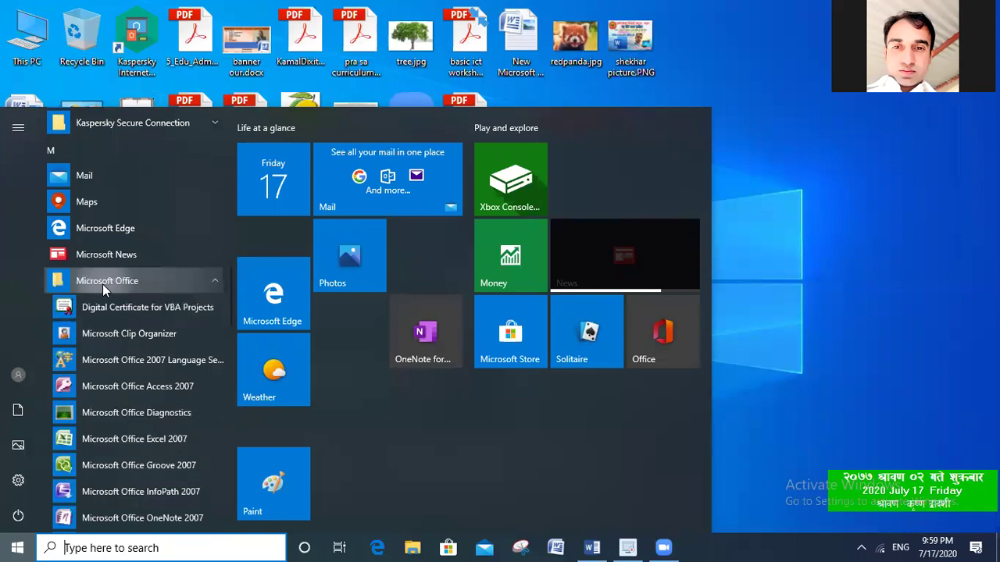
left_click(102, 284)
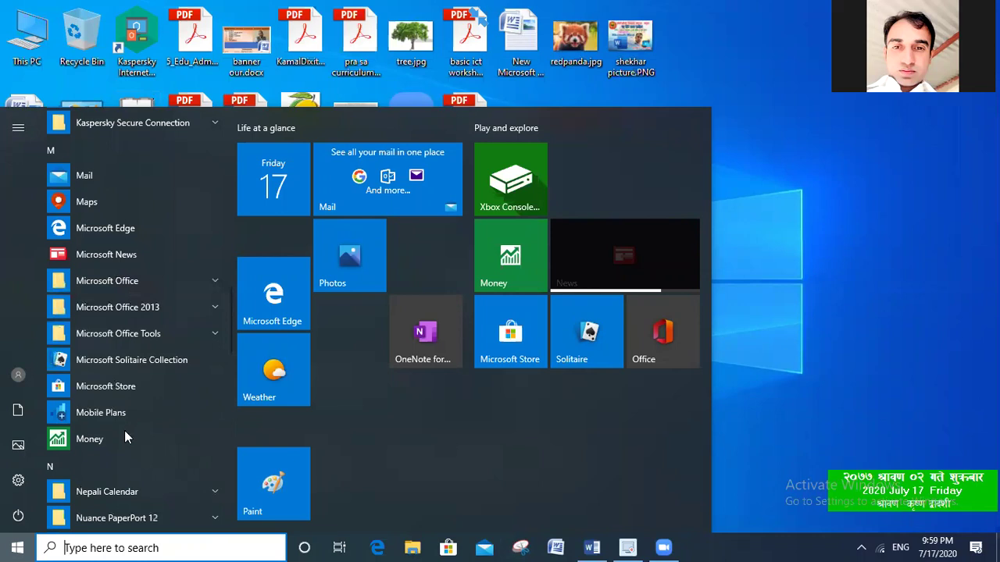
key("Escape")
Launch Microsoft Office Word 2007 from the Microsoft Office folder in the Start menu's program list
key("super")
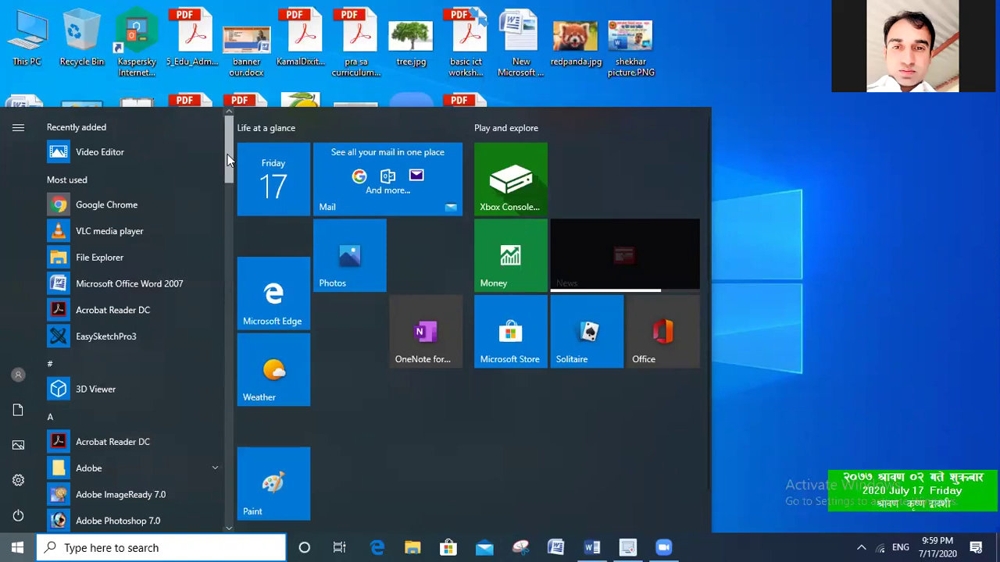
scroll(232, 179, "down", 1)
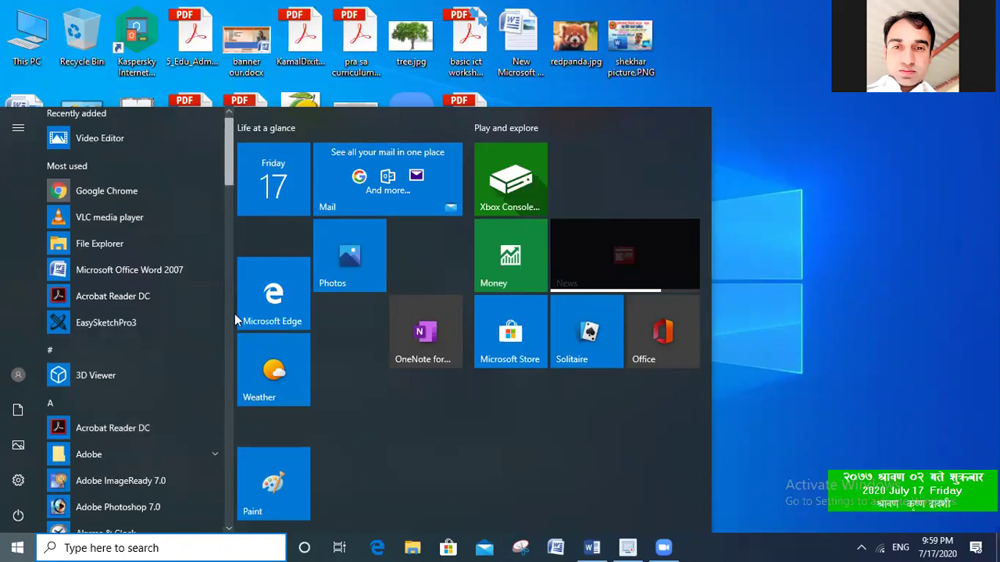
scroll(234, 324, "down", 2)
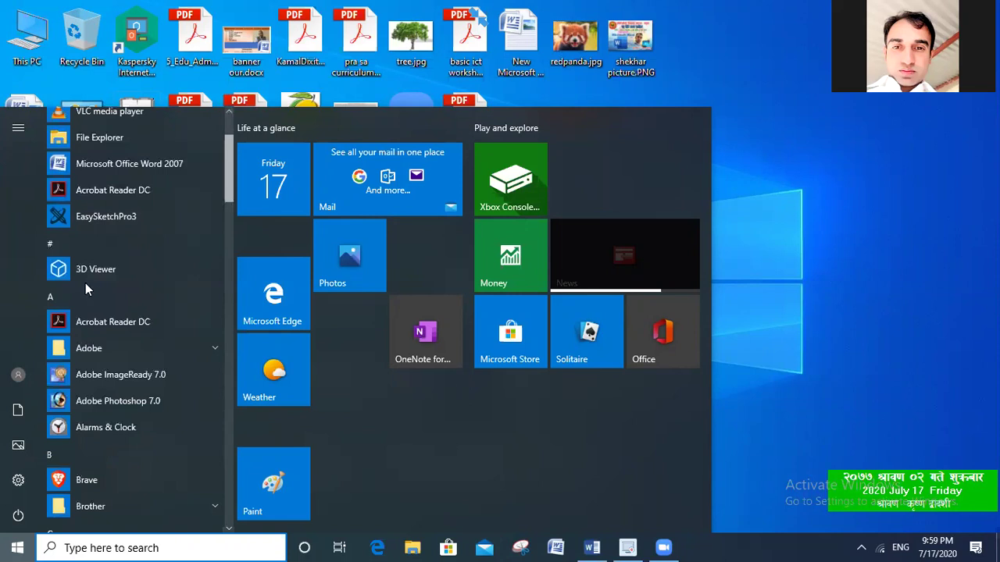
scroll(94, 280, "down", 15)
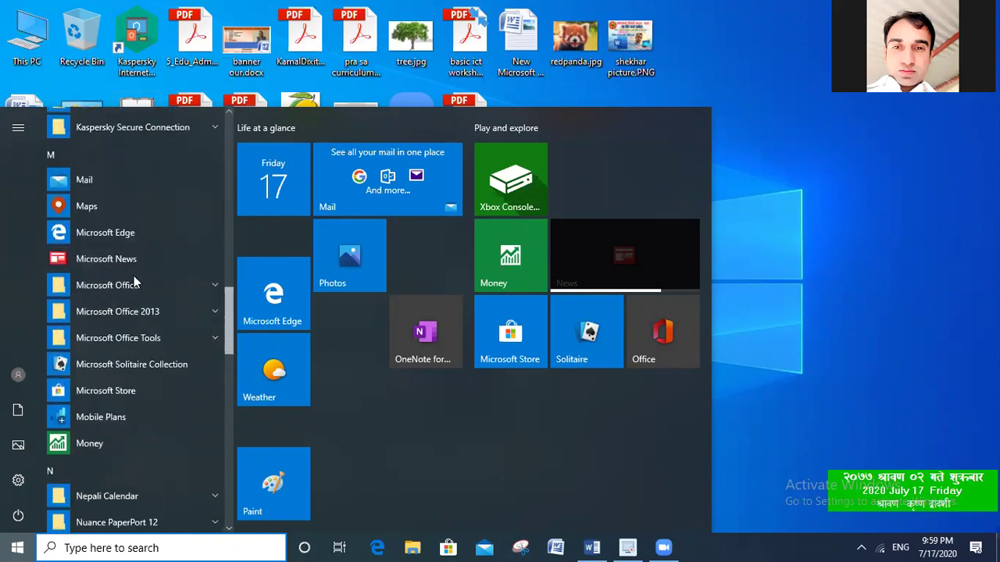
left_click(133, 281)
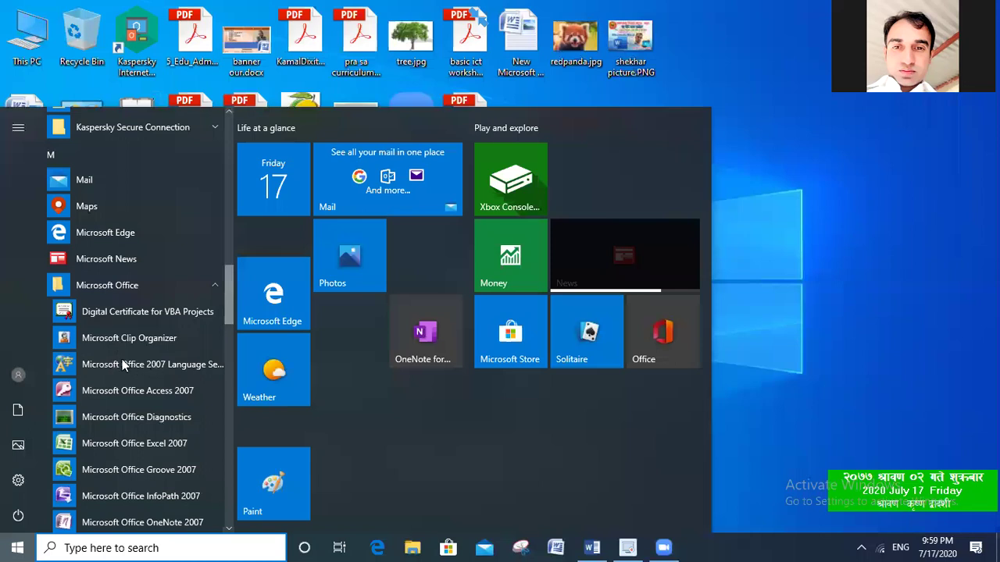
scroll(122, 359, "down", 3)
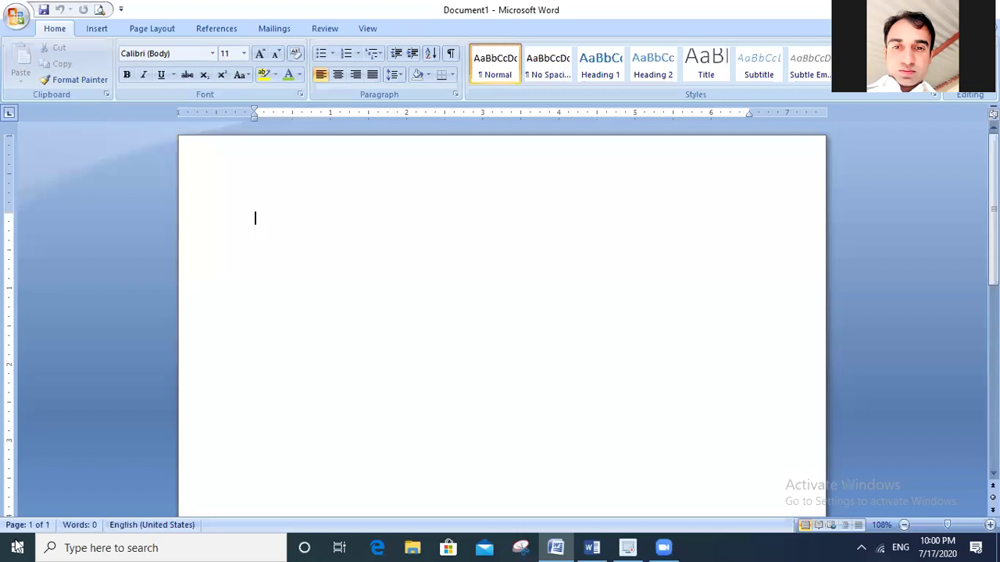
Return to the desktop and launch another Word window by running the command winword
key("super+d")
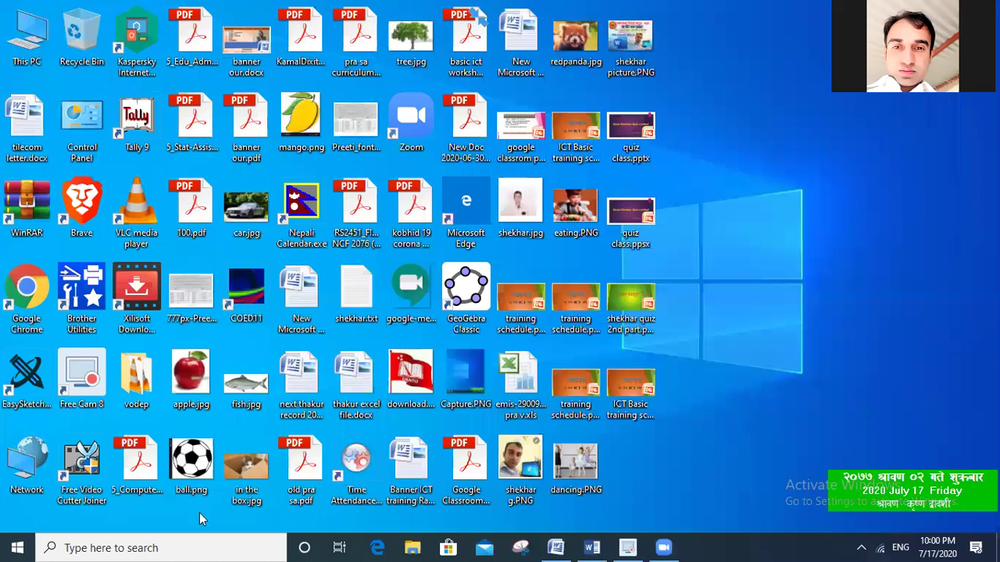
key("super+r")
type("winwor")
key("BackSpace")
key("BackSpace")
key("BackSpace")
key("BackSpace")
key("BackSpace")
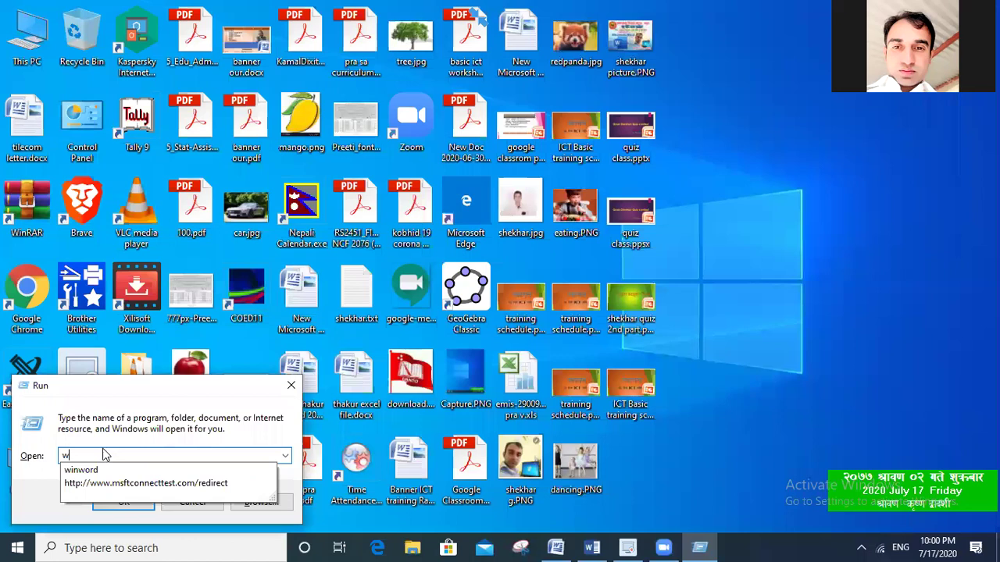
type("inword")
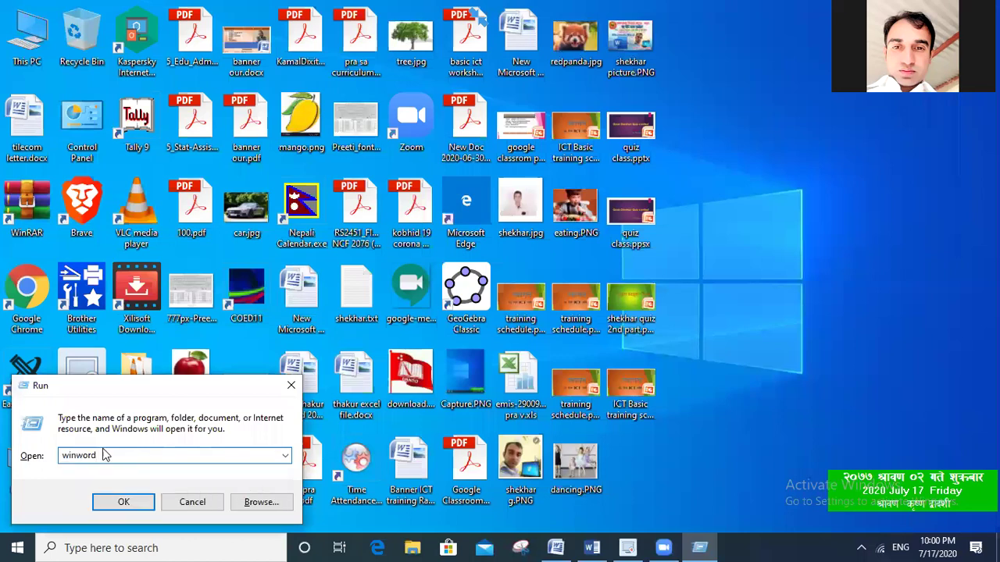
left_click(122, 503)
key("Return")
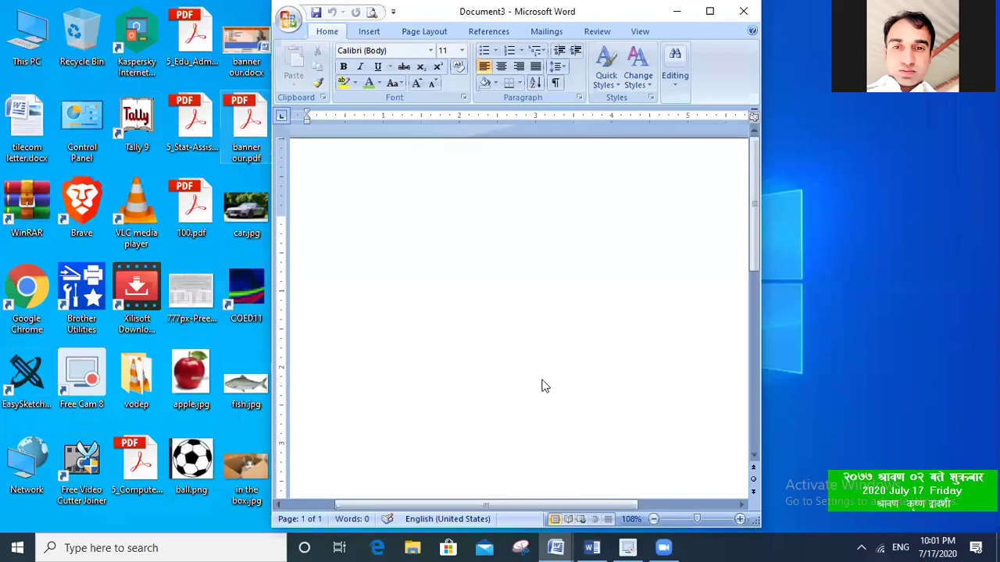
Return to the desktop and create a new Microsoft Office Word Document file there
key("super+d")
right_click(756, 195)
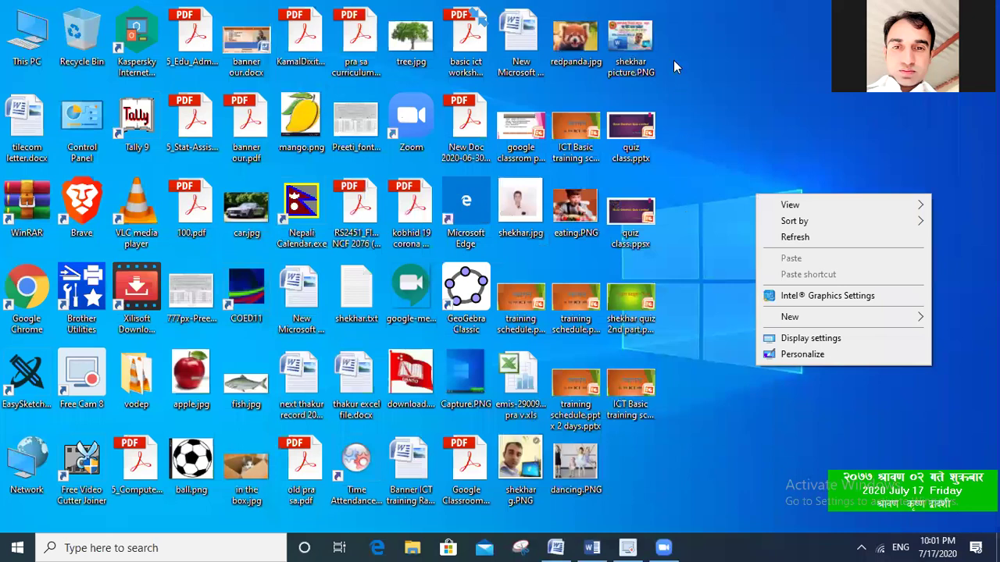
left_click(429, 64)
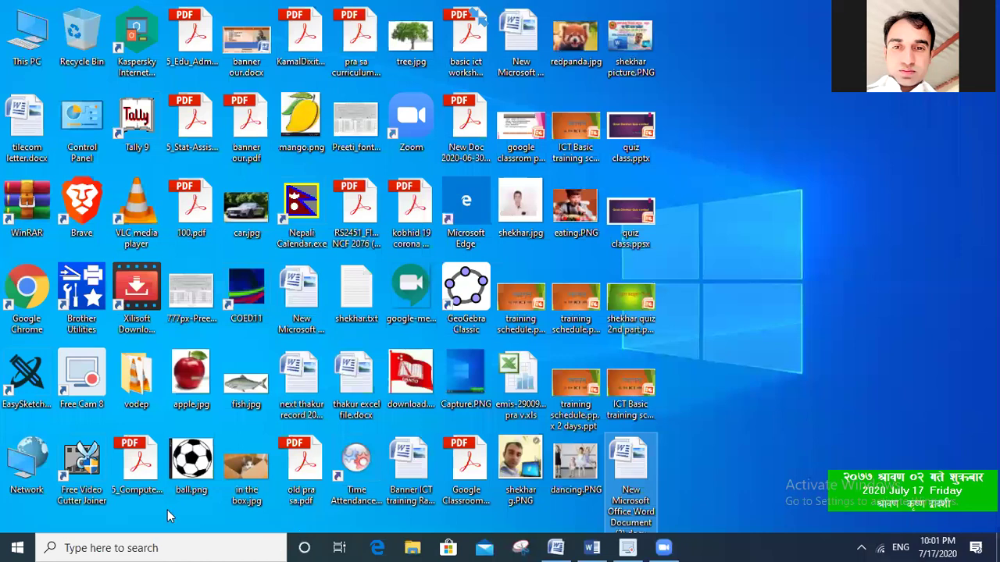
Find Microsoft Office Word 2007 in the Start menu's Microsoft Office folder and open it with a blank document
left_click(17, 547)
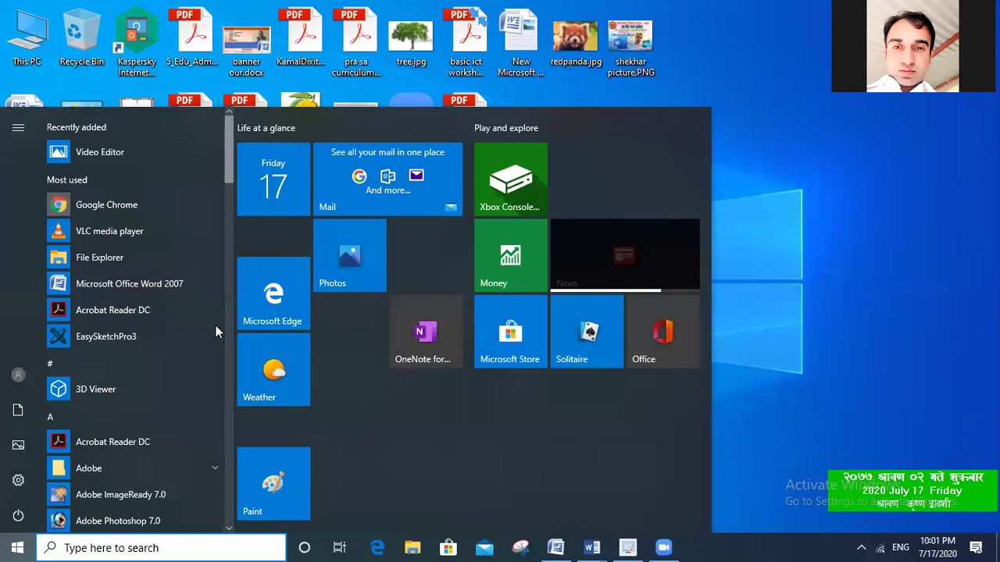
scroll(108, 286, "down", 10)
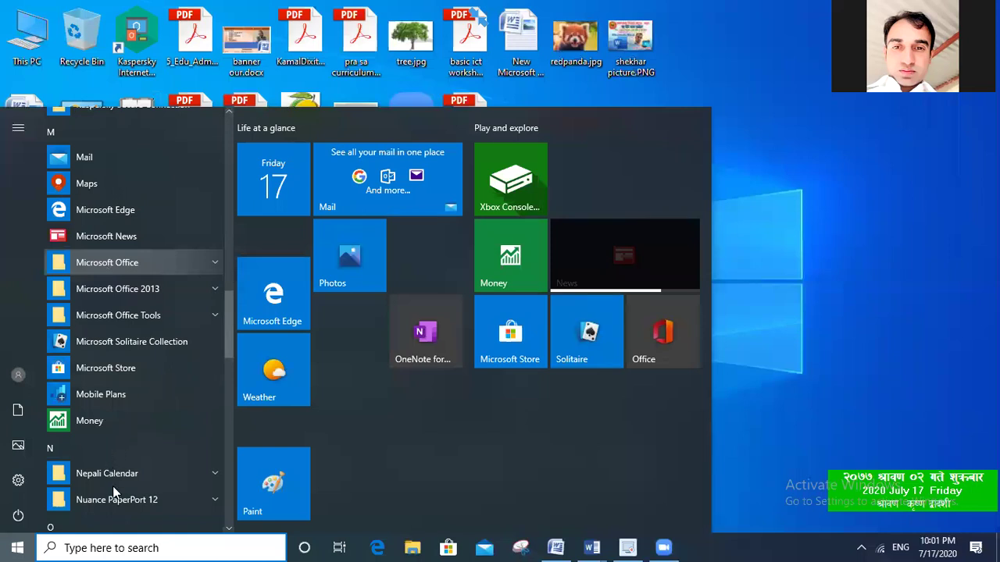
key("Return")
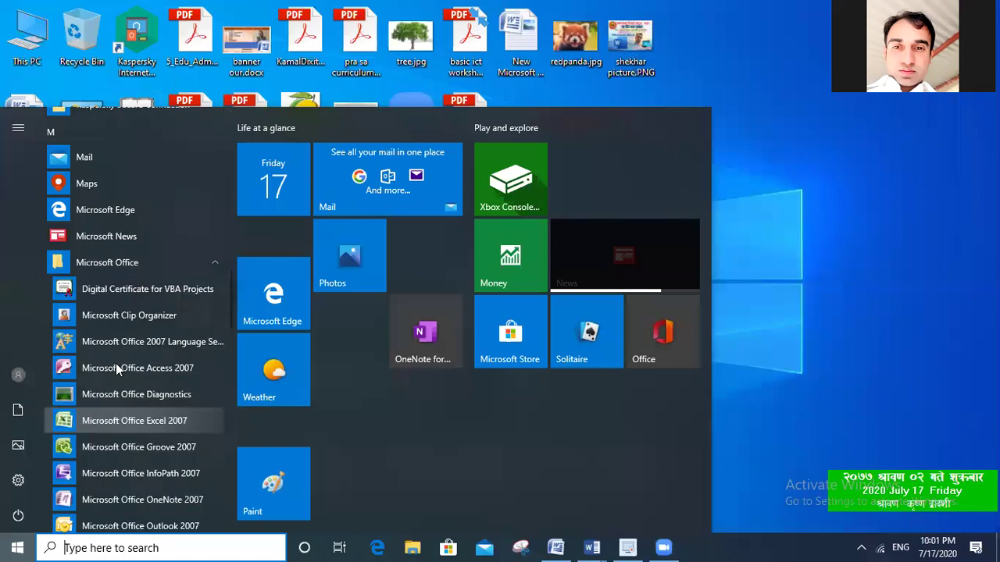
scroll(116, 365, "down", 1)
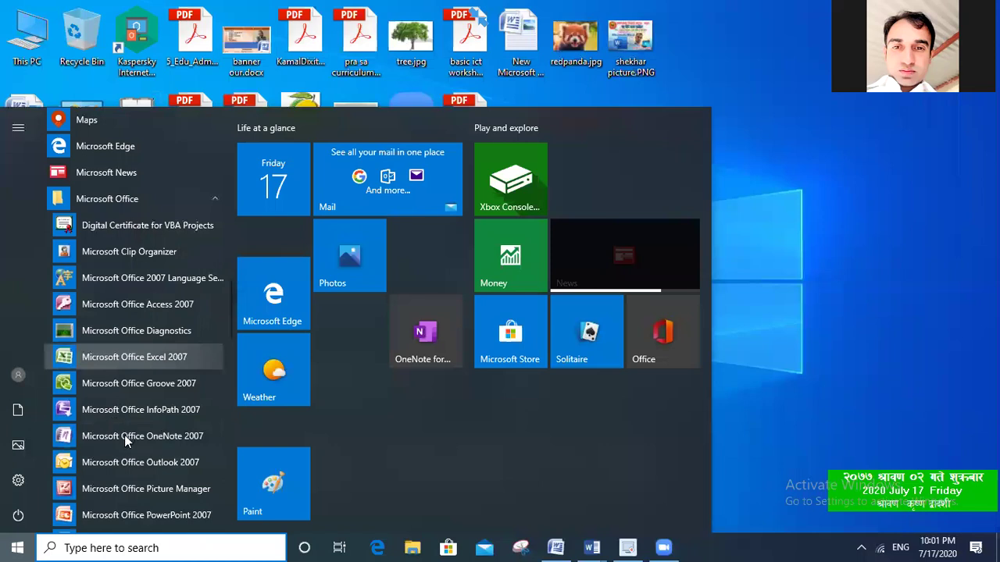
key("Down")
key("Down")
key("Down")
key("Down")
key("Down")
key("Down")
key("Down")
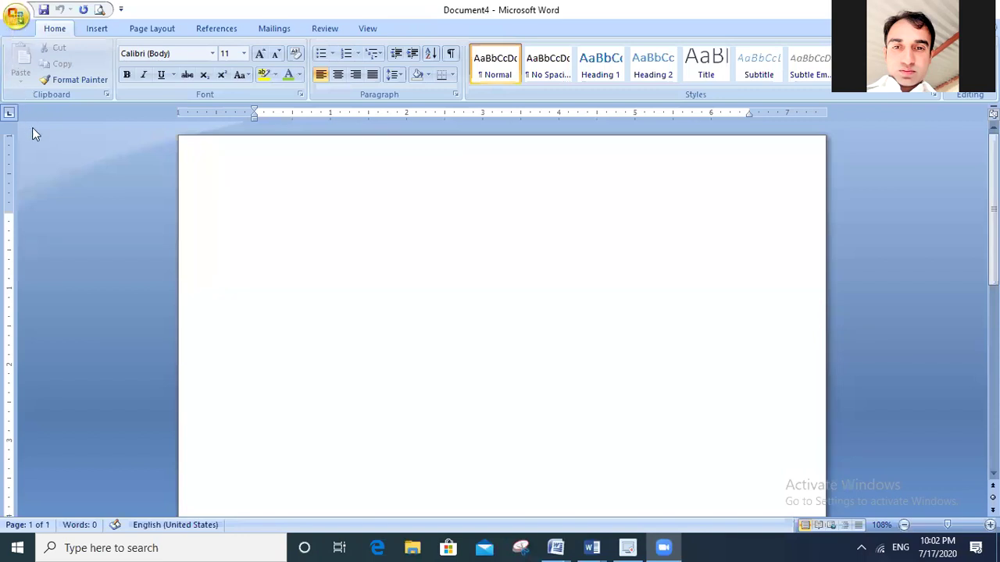
Save the blank document in the Documents folder as a Word Document named training
key("alt+f")
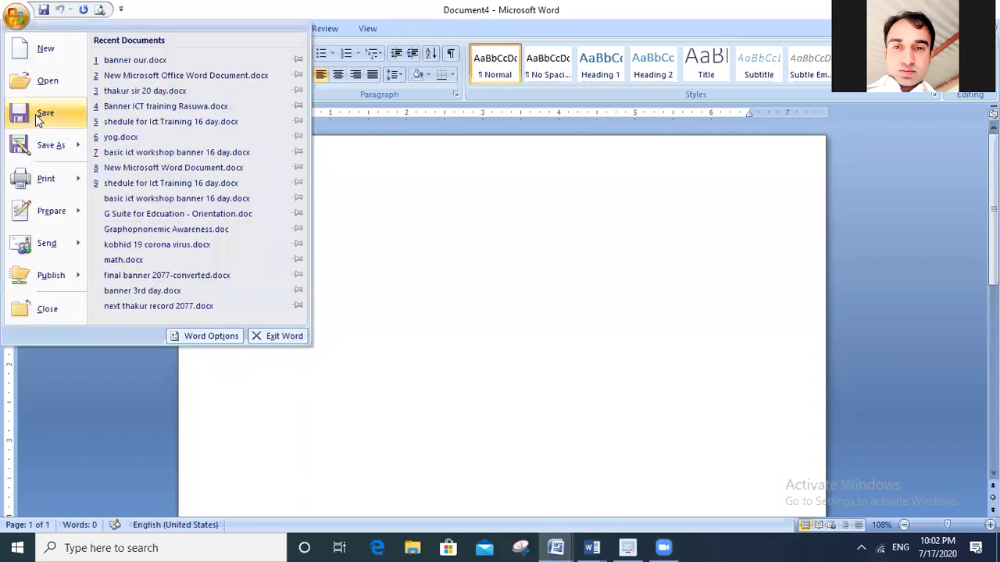
left_click(125, 213)
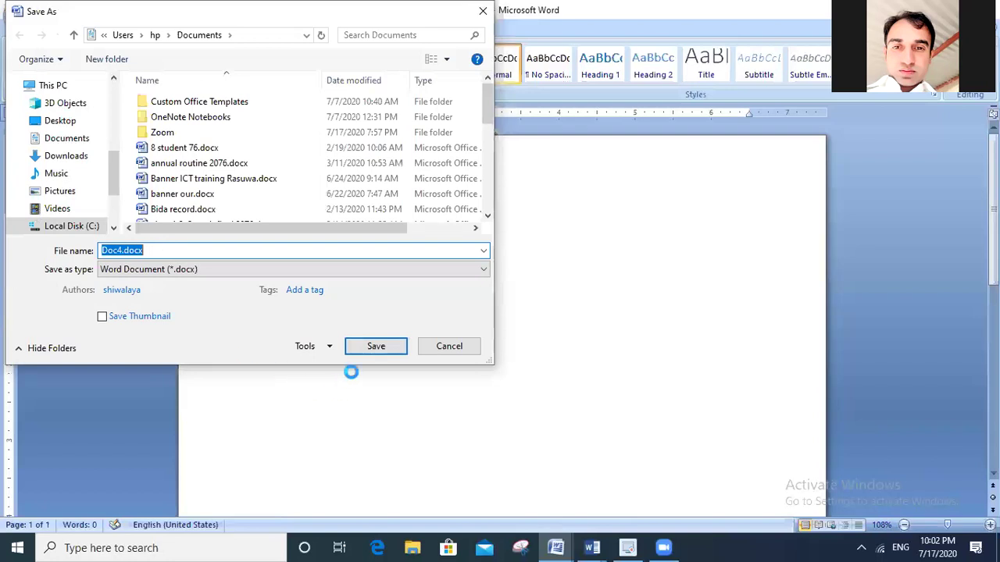
type("training")
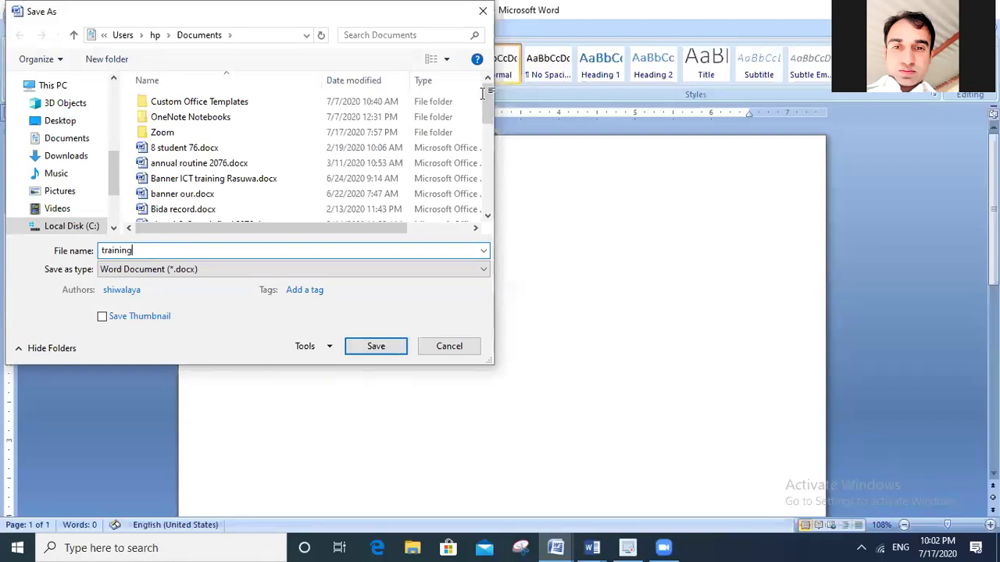
key("Return")
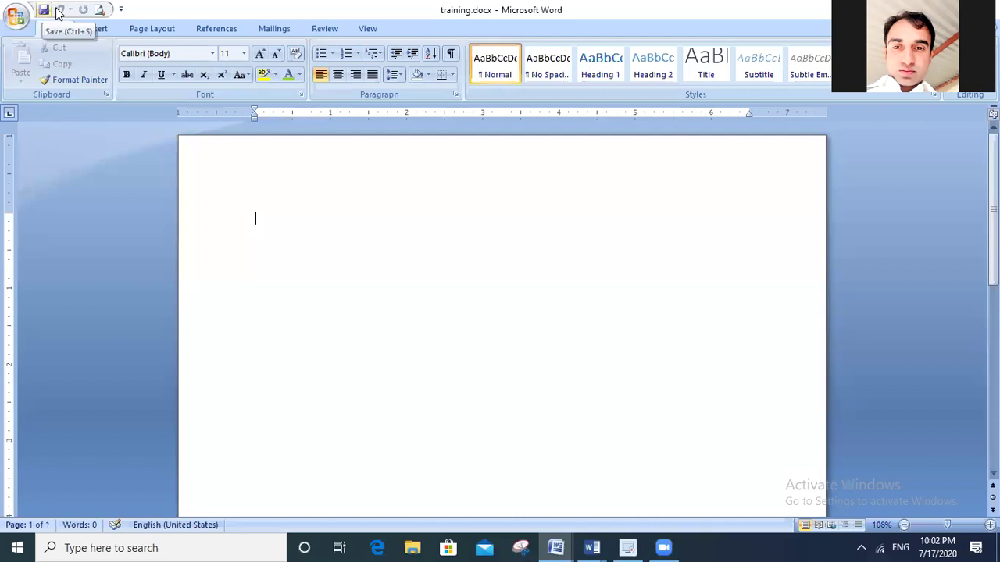
Add the New, Open and Quick Print commands to the Quick Access Toolbar
left_click(121, 10)
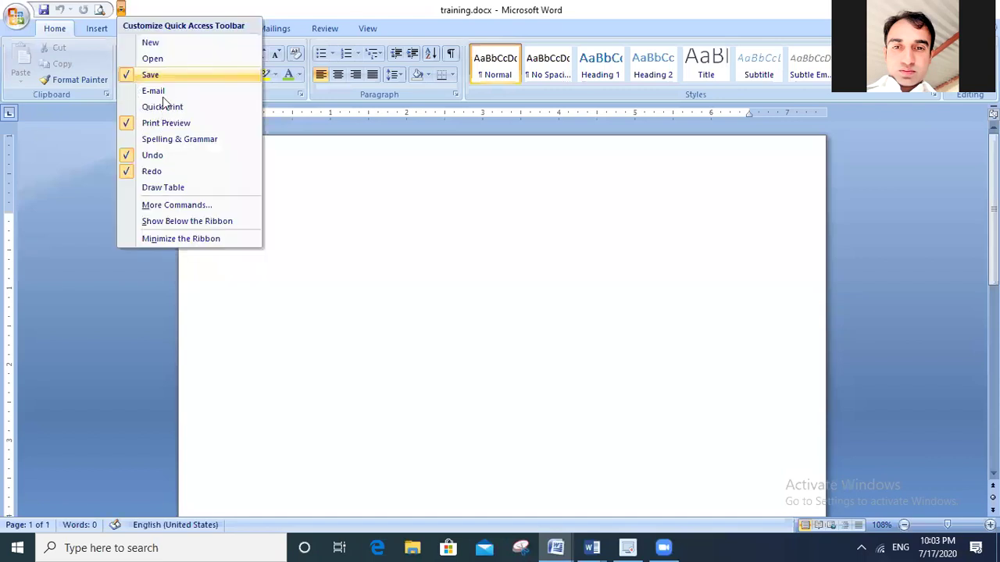
left_click(150, 42)
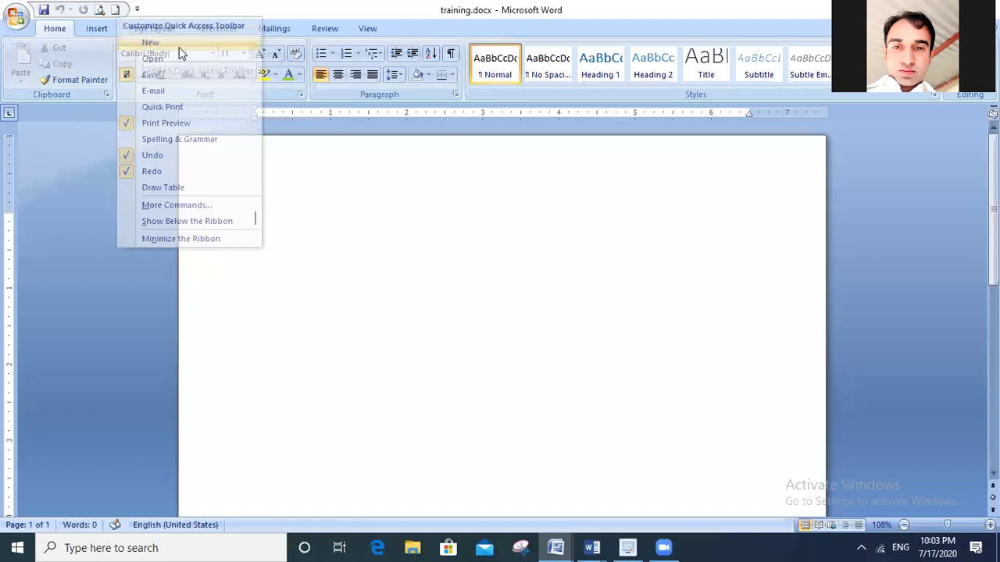
left_click(180, 57)
left_click(153, 9)
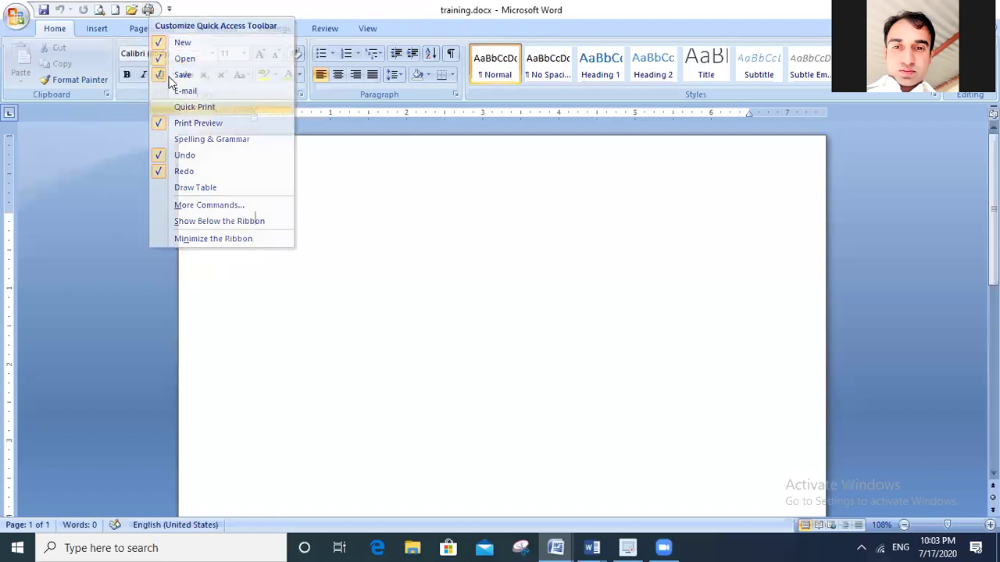
left_click(169, 105)
Remove Open, Quick Print and Print Preview from the Quick Access Toolbar, taking New off and adding it back
left_click(169, 10)
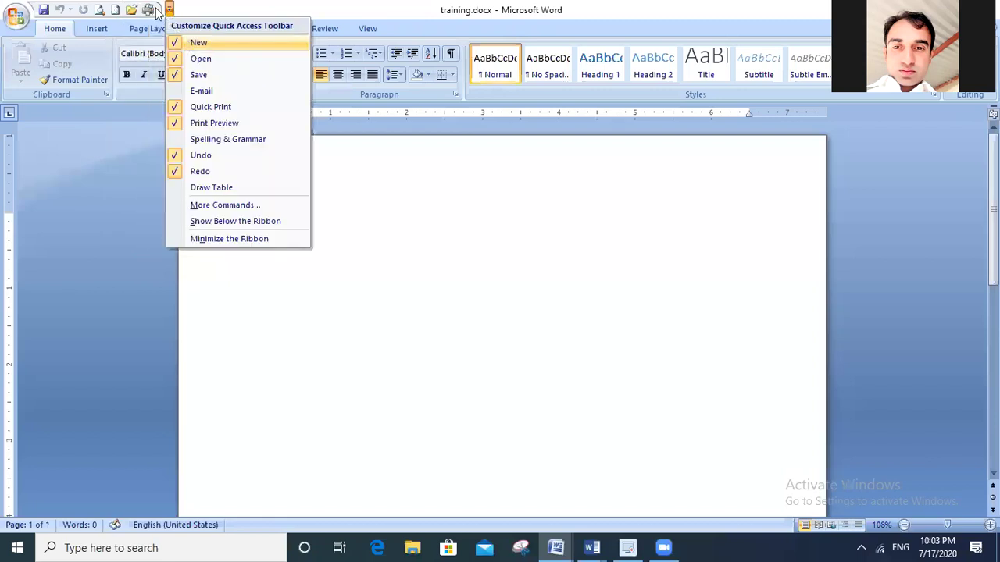
left_click(182, 41)
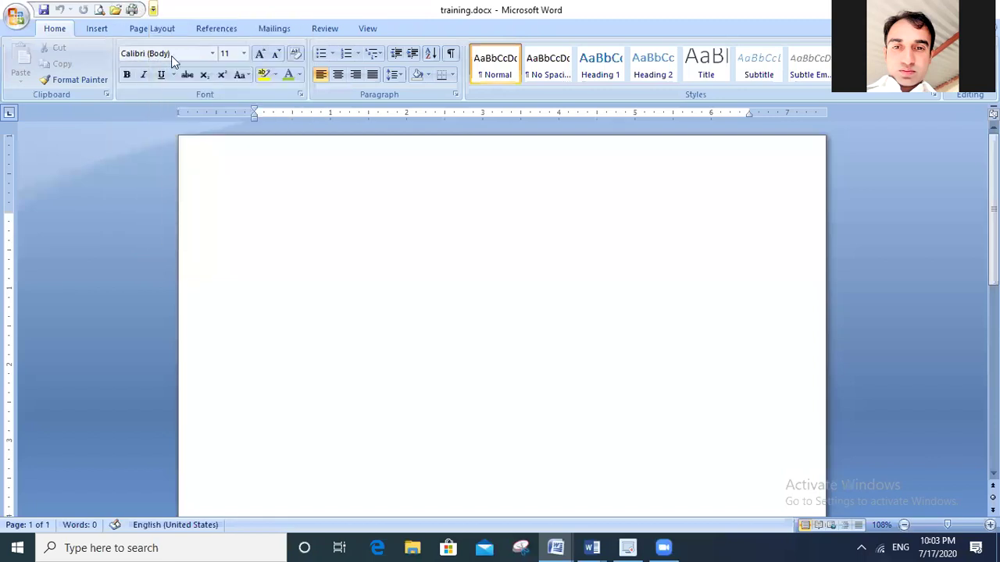
left_click(153, 8)
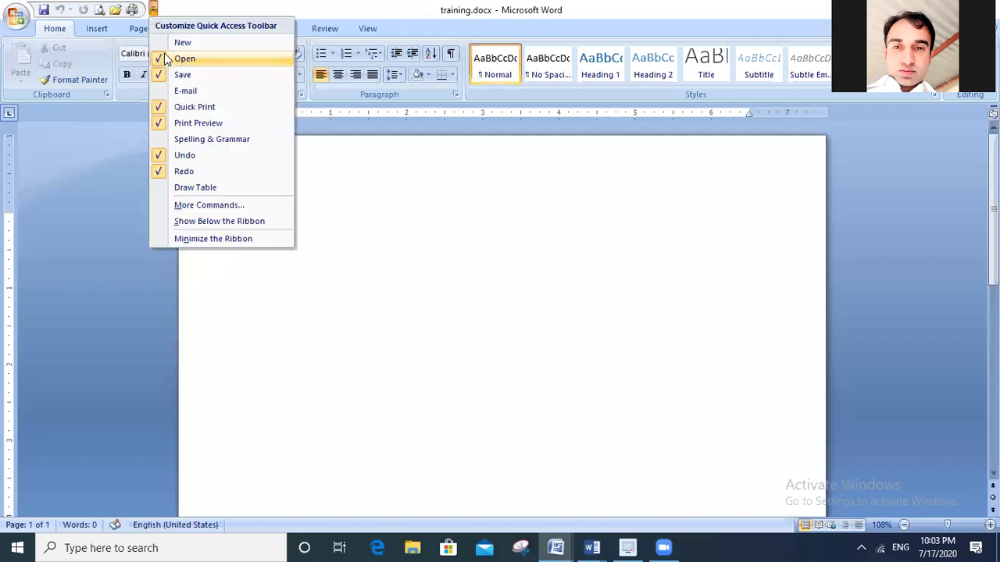
left_click(164, 59)
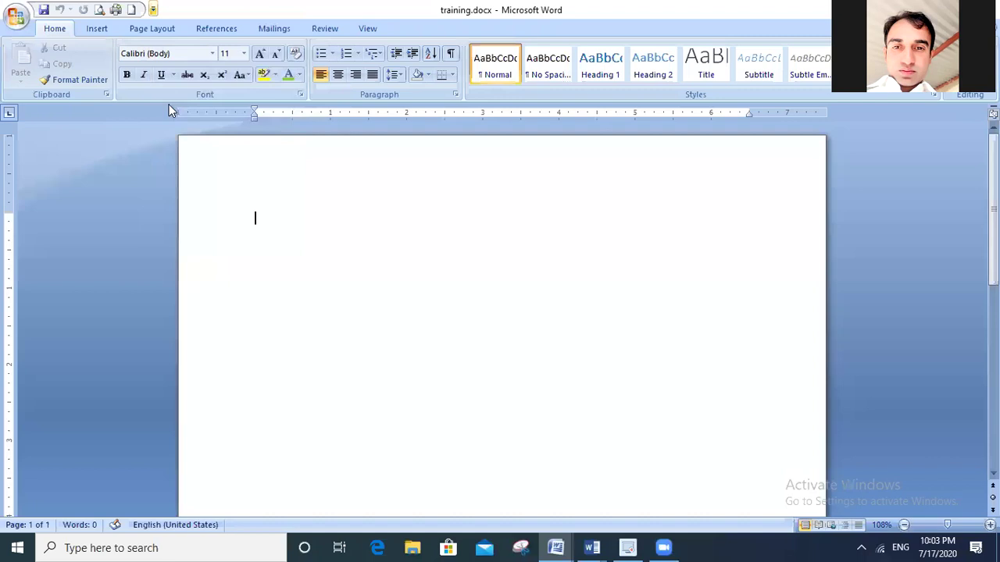
left_click(153, 8)
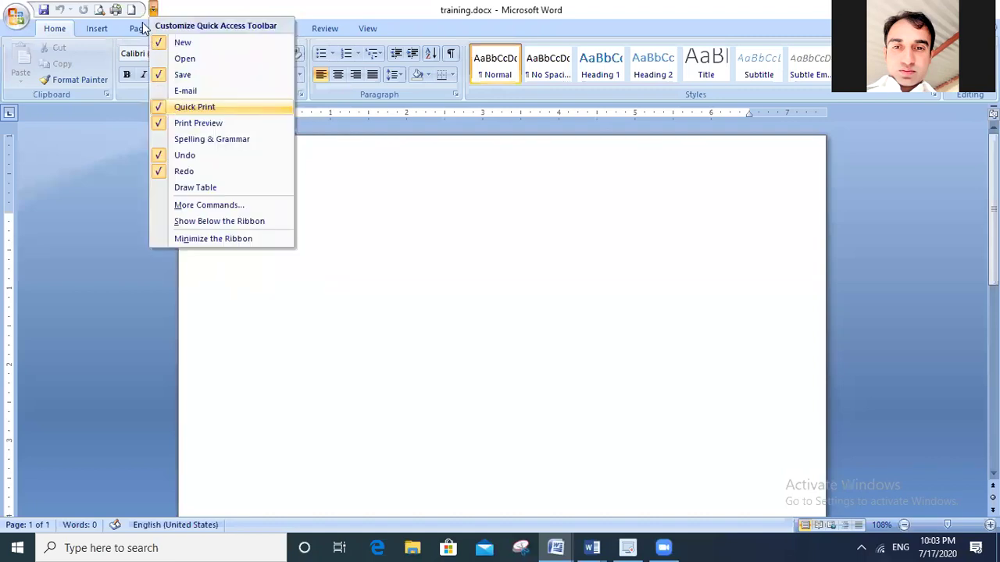
left_click(187, 105)
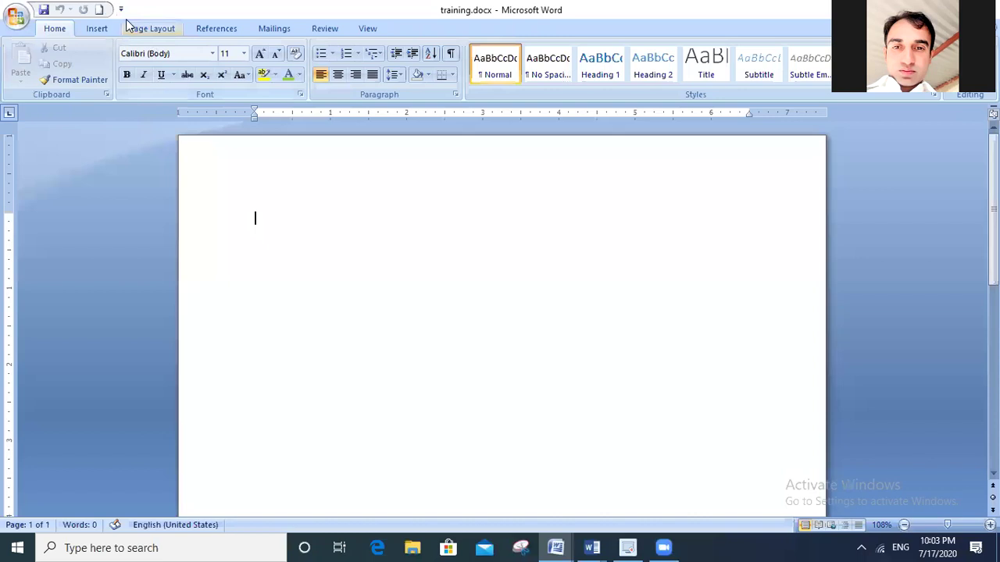
Add Open back to the Quick Access Toolbar, and remove and re-add New so that it follows Open
left_click(120, 9)
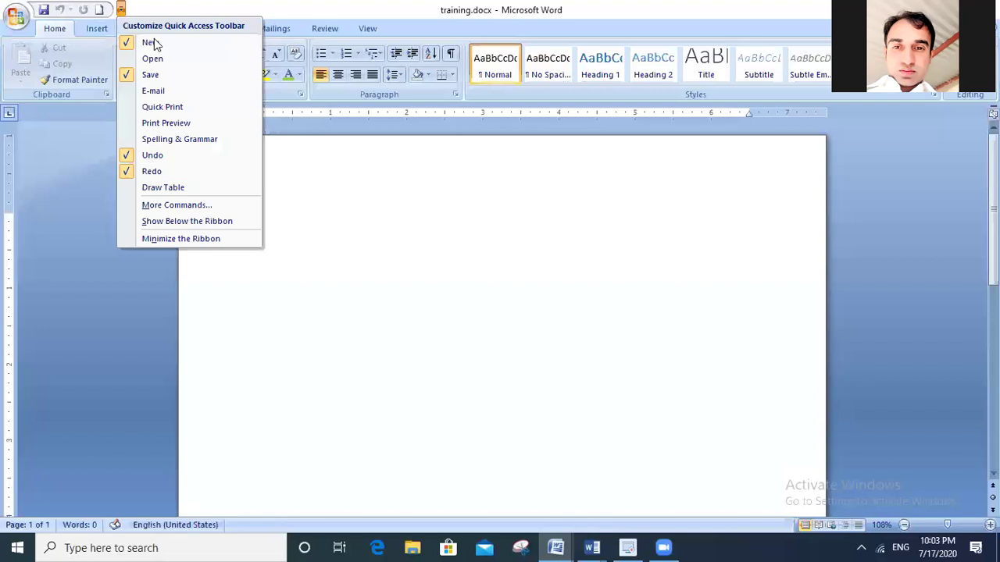
left_click(152, 59)
left_click(136, 8)
left_click(136, 40)
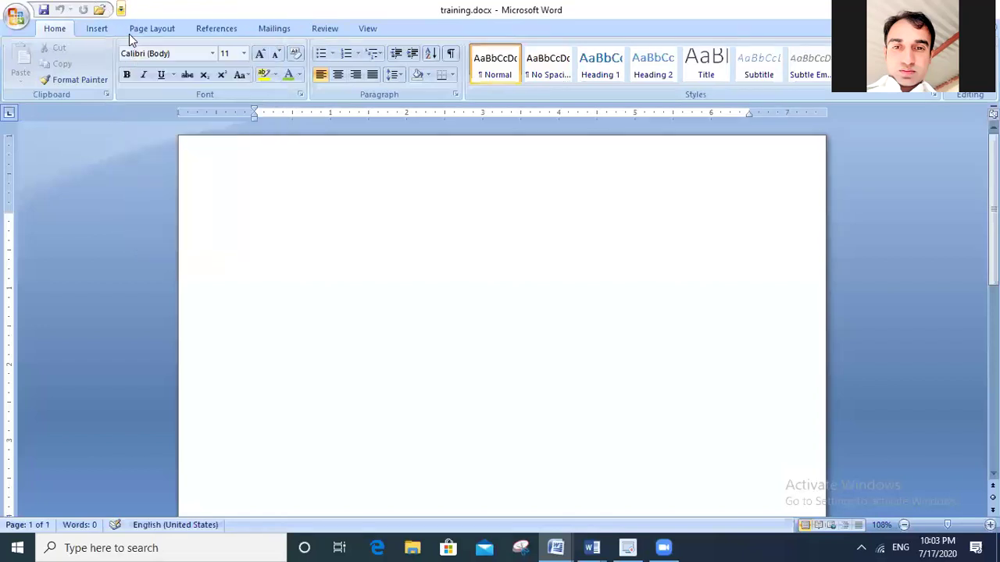
left_click(121, 9)
left_click(132, 42)
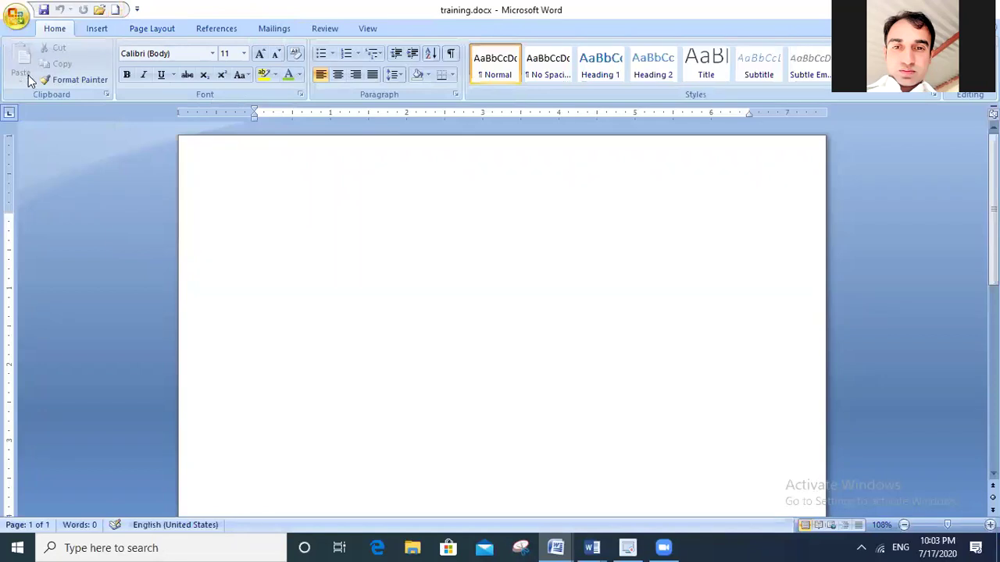
View the file commands with the recent documents, and look at Word Help, closing each again
key("alt+f")
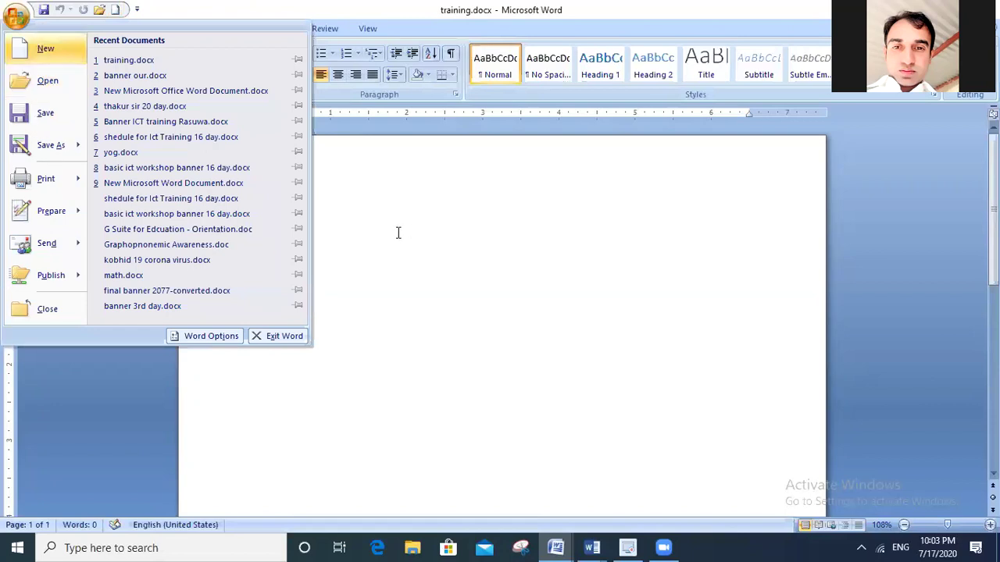
key("Escape")
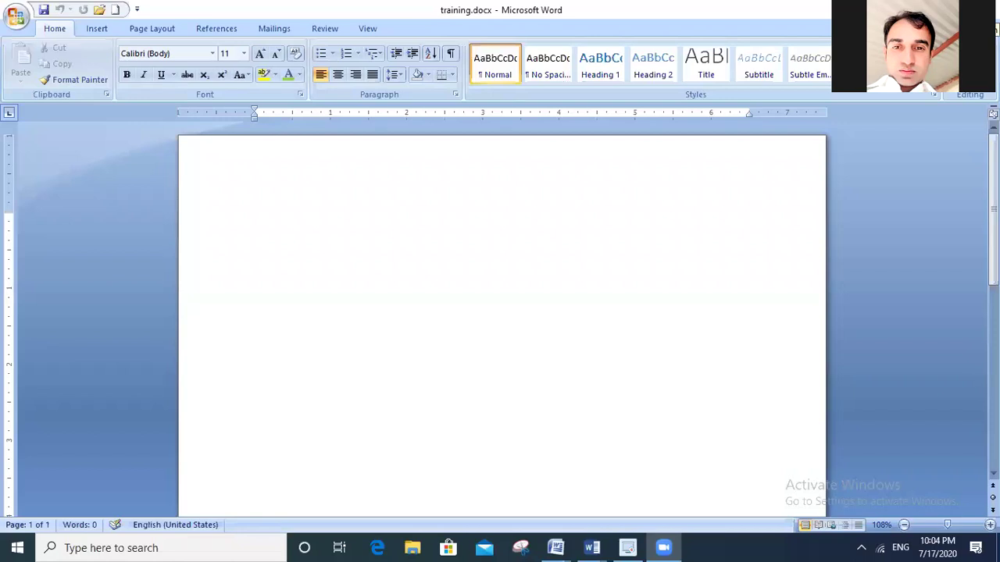
left_click(803, 29)
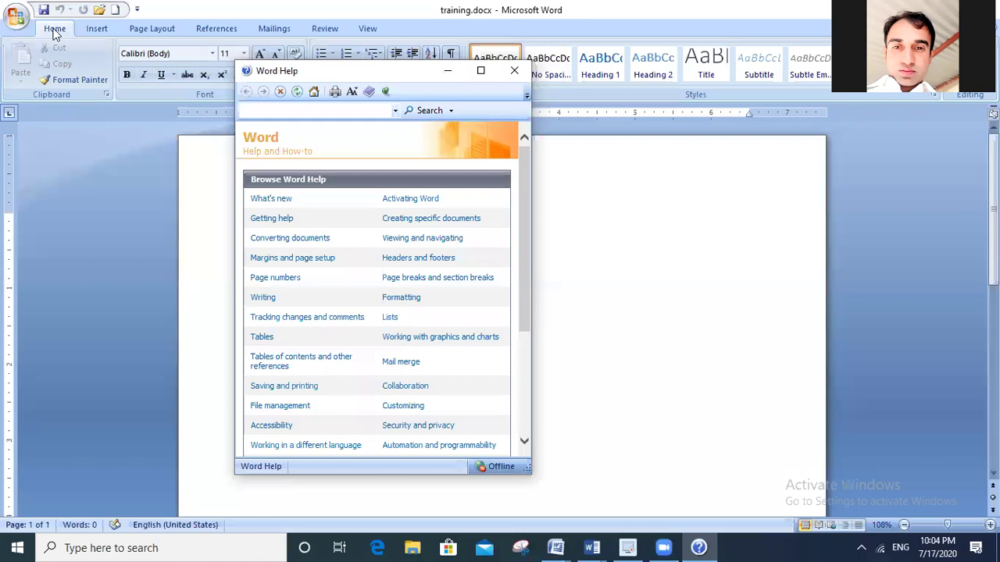
key("alt+F4")
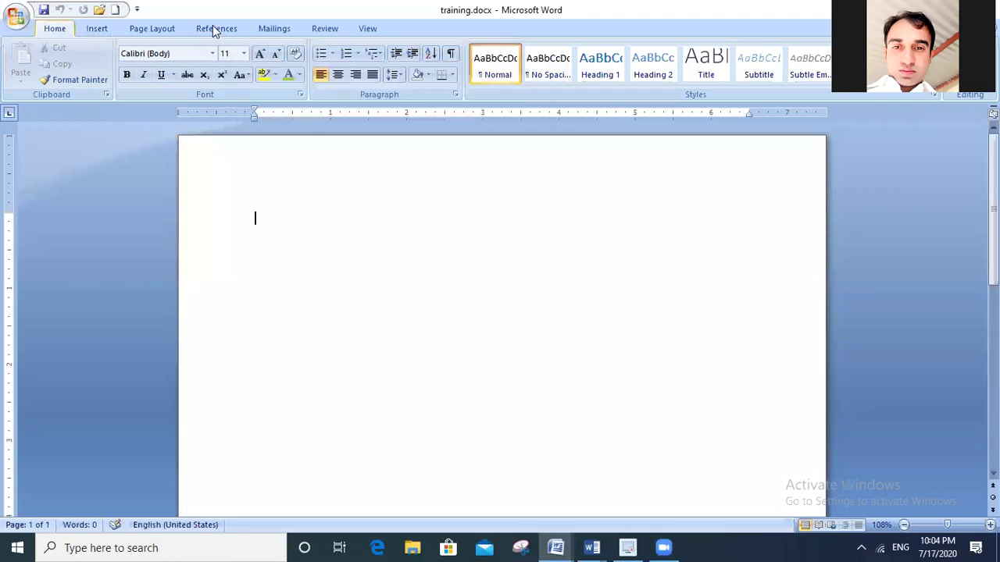
Browse the ribbon's command sets through References and View, and return to the Home commands
scroll(347, 28, "down", 3)
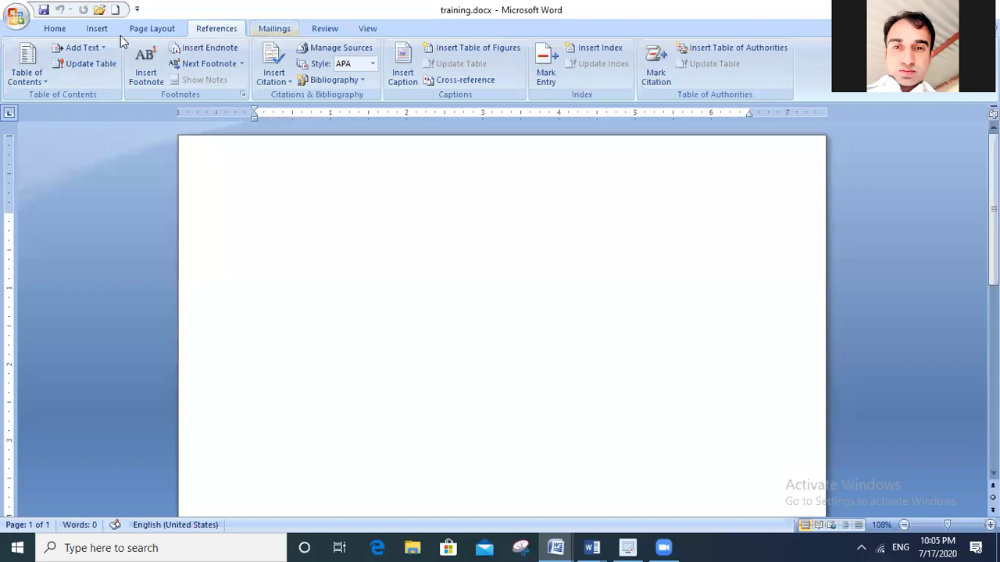
scroll(120, 35, "down", 3)
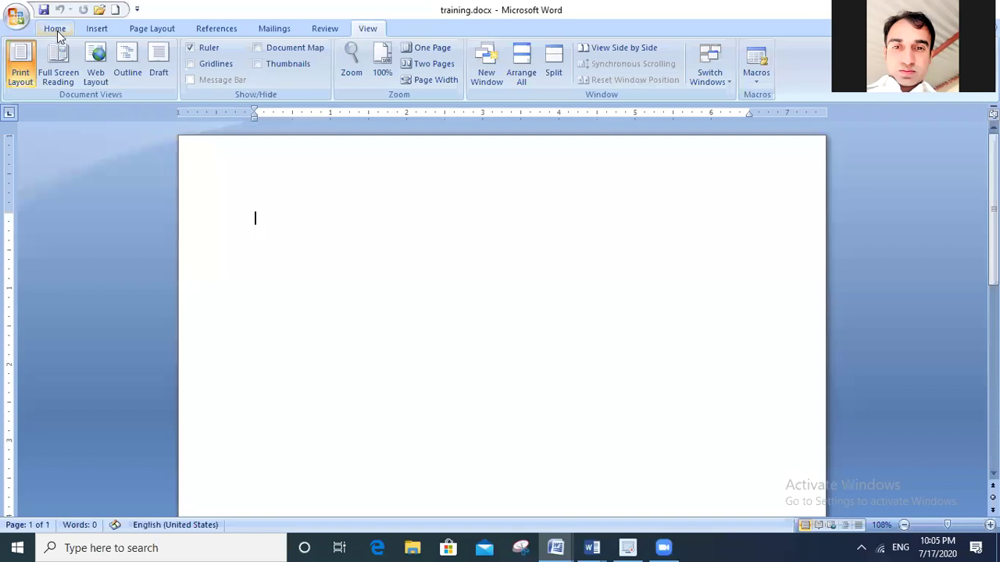
left_click(57, 30)
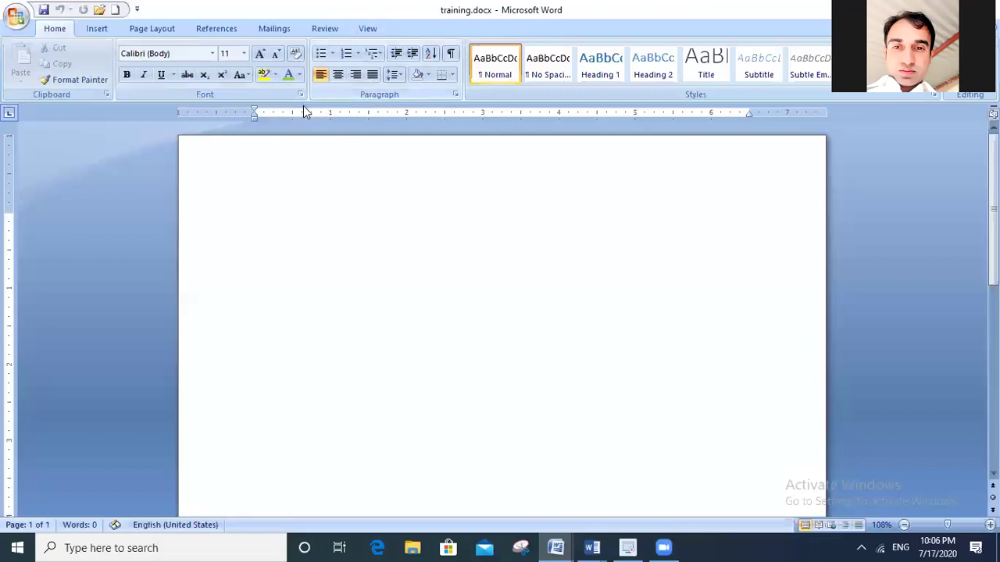
Look over the blank page down to its lower edge and return to its beginning
left_click(293, 169)
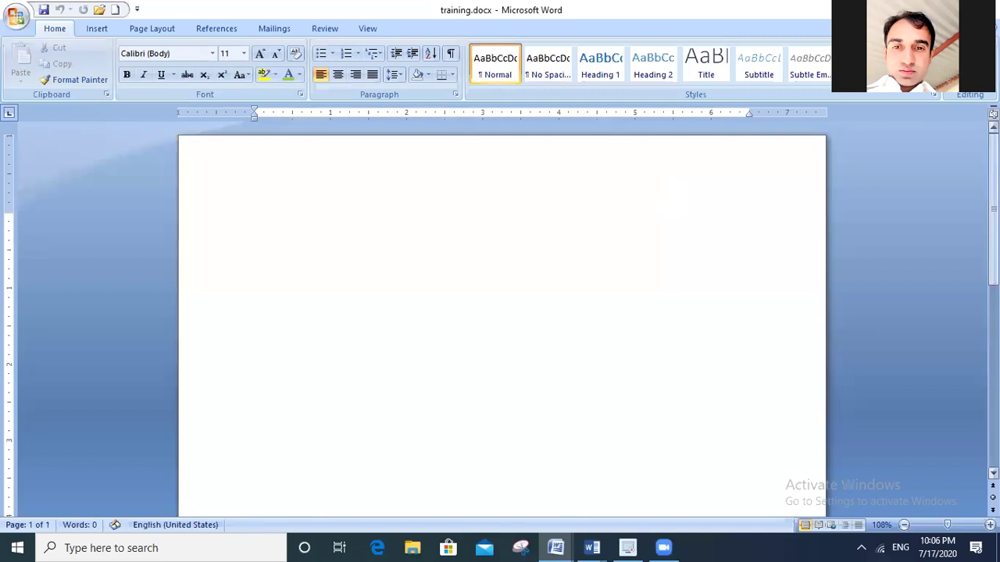
scroll(500, 324, "down", 1)
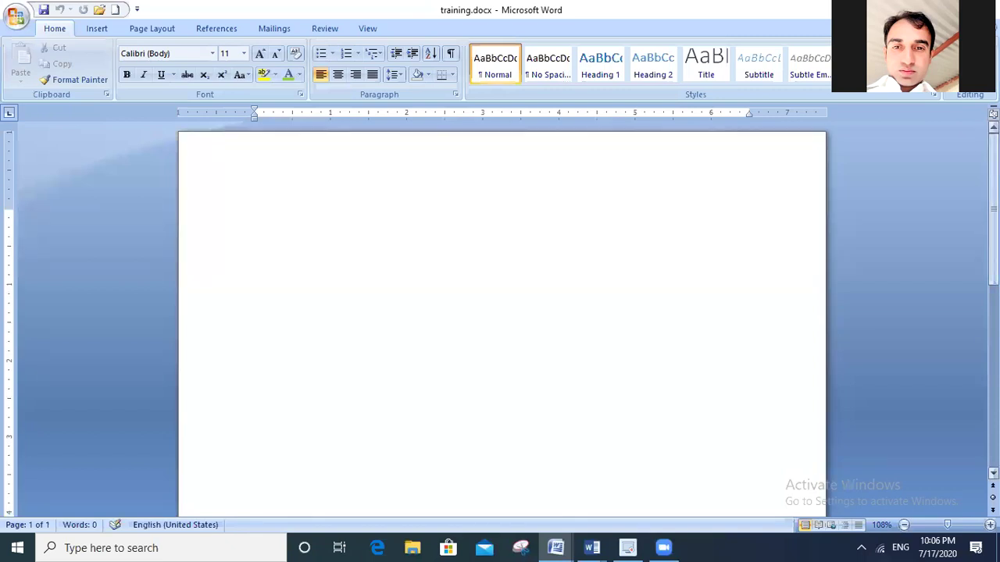
scroll(500, 324, "down", 1)
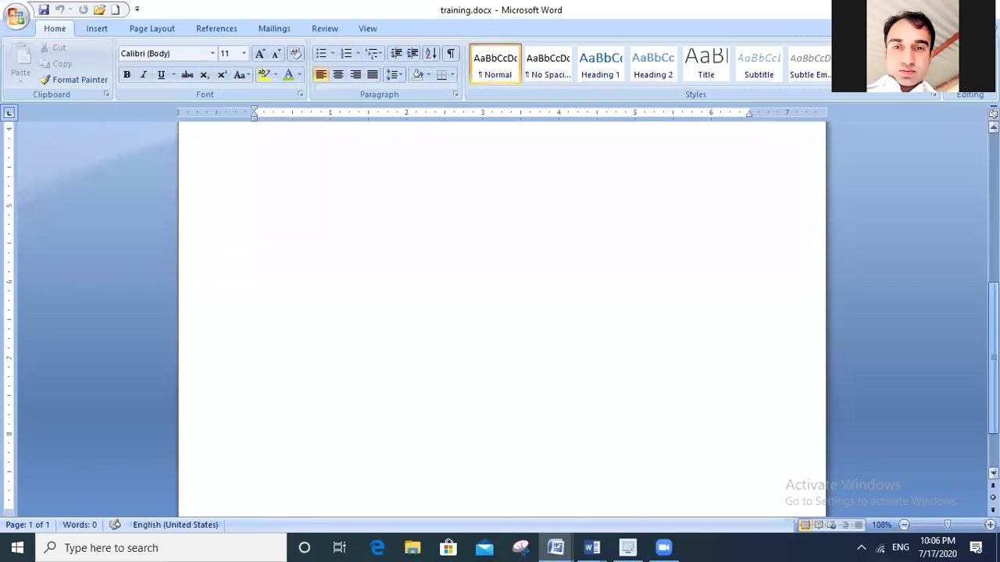
scroll(500, 324, "up", 5)
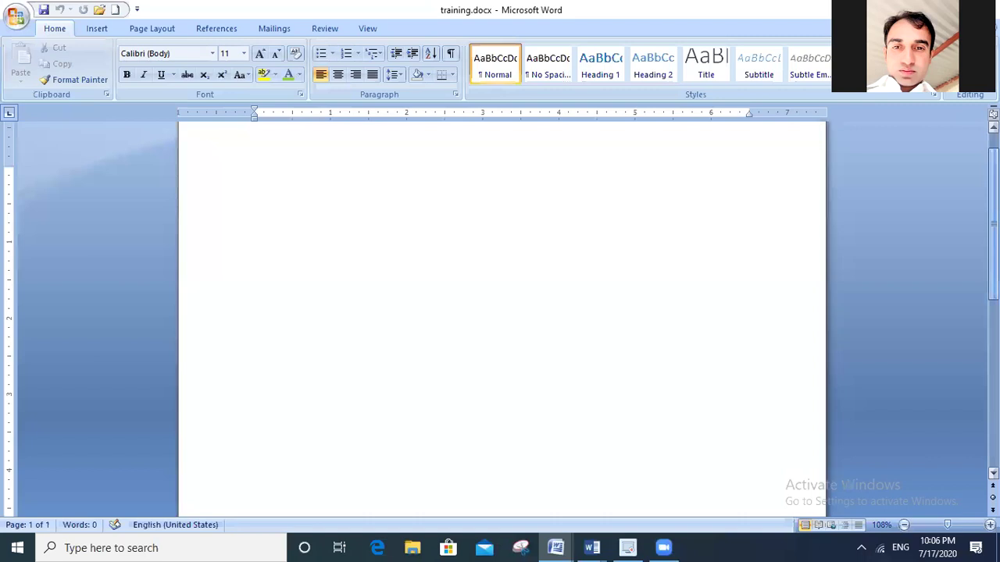
scroll(499, 325, "down", 5)
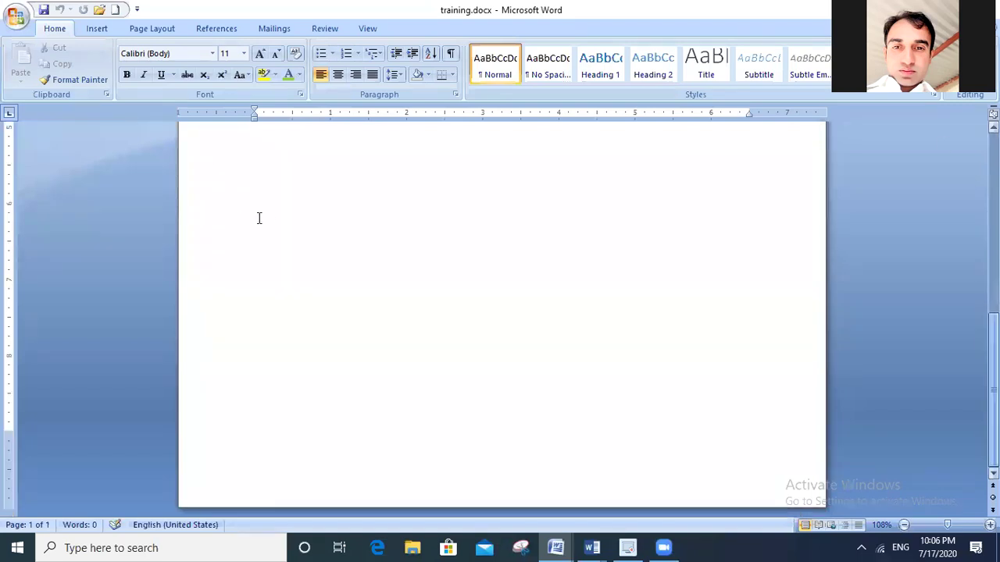
scroll(259, 218, "up", 8)
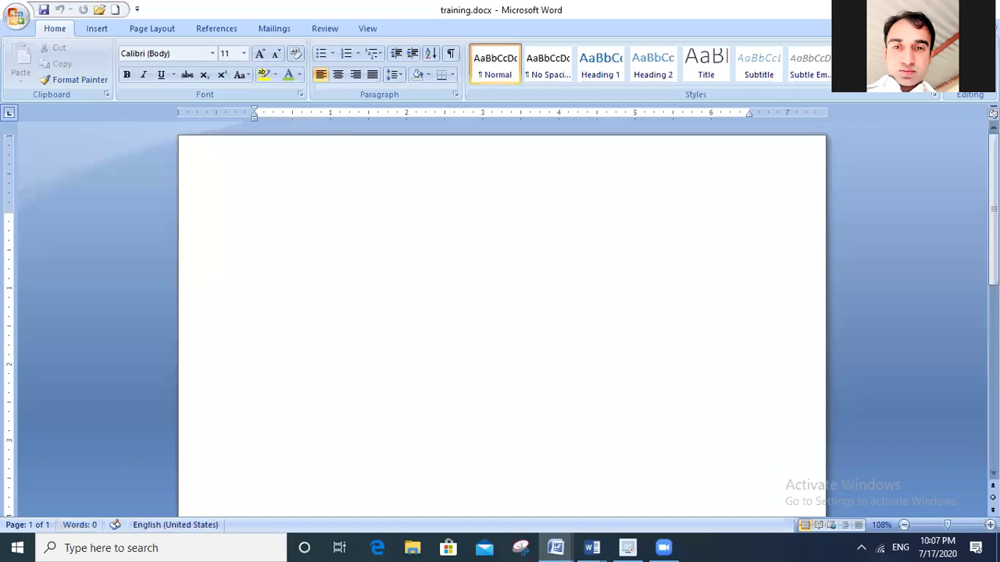
Fill the blank document with sample paragraphs using the =rand() function
type("=")
key("BackSpace")
type("=rand(")
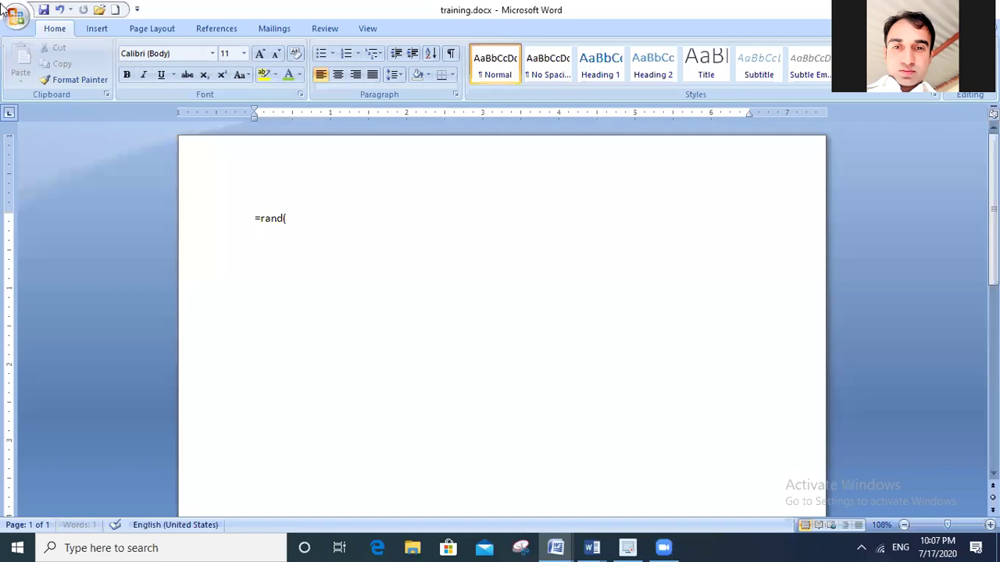
type(")")
key("Return")
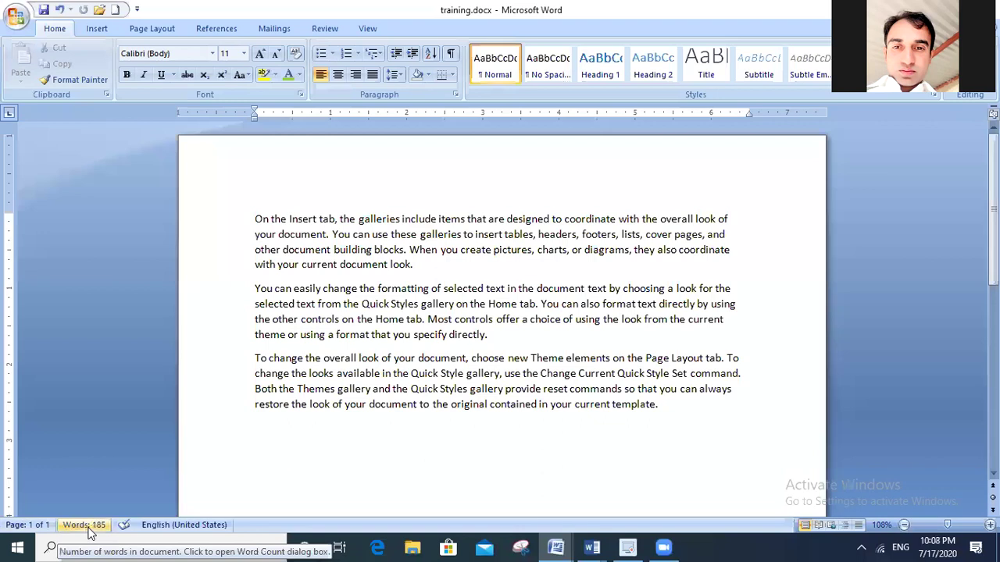
Check the document's Word Count statistics and close the dialog
left_click(90, 527)
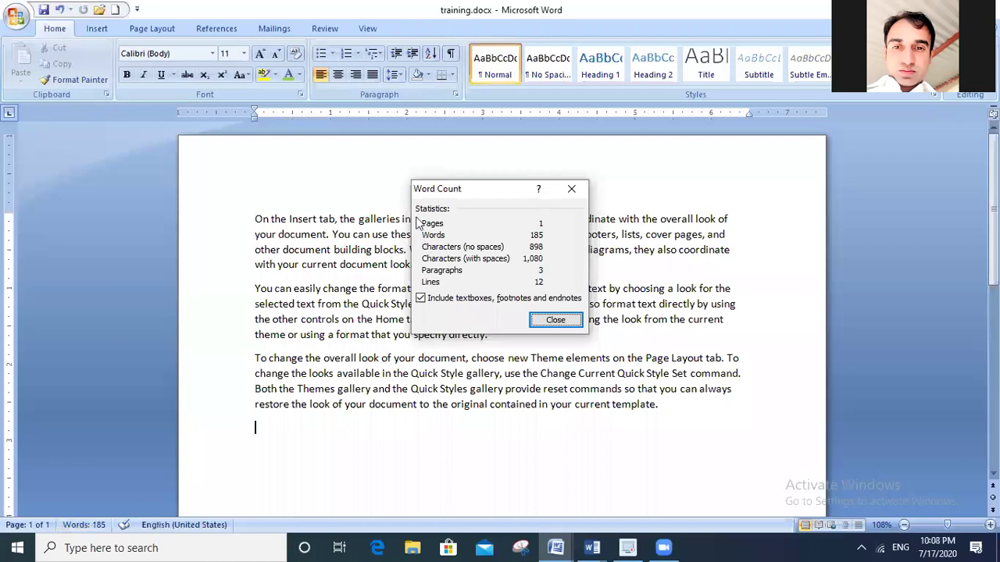
left_click_drag(502, 185, 431, 177)
left_click(501, 180)
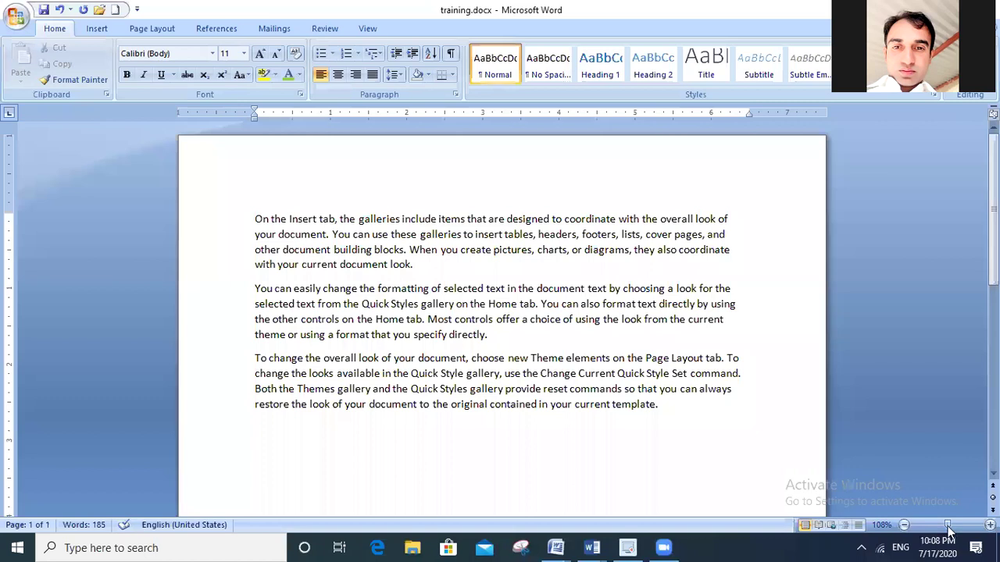
Zoom the document out to 10% and in to 500%, and settle on a 116% view
left_click_drag(947, 525, 913, 525)
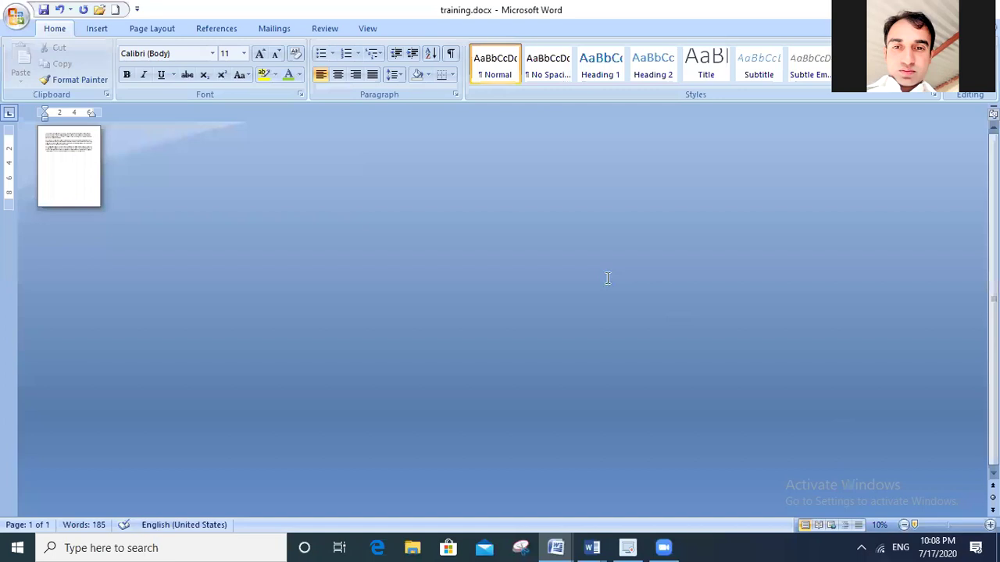
left_click_drag(913, 524, 981, 525)
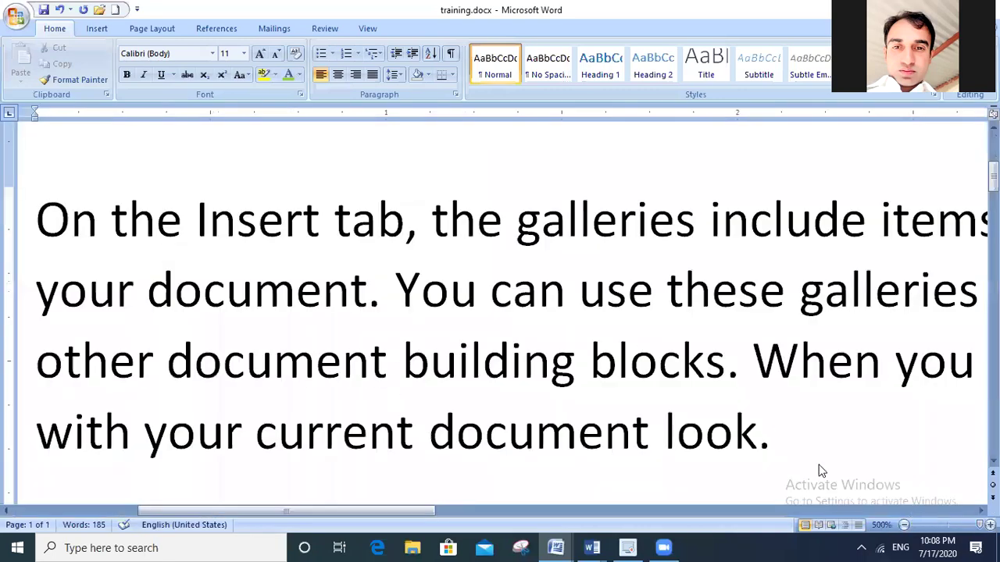
left_click(942, 526)
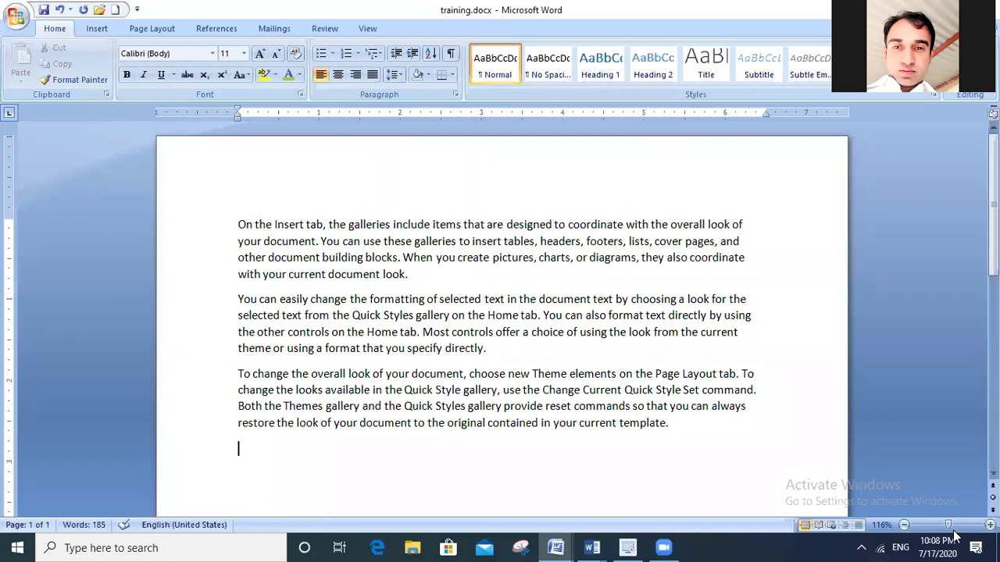
scroll(617, 285, "down", 2)
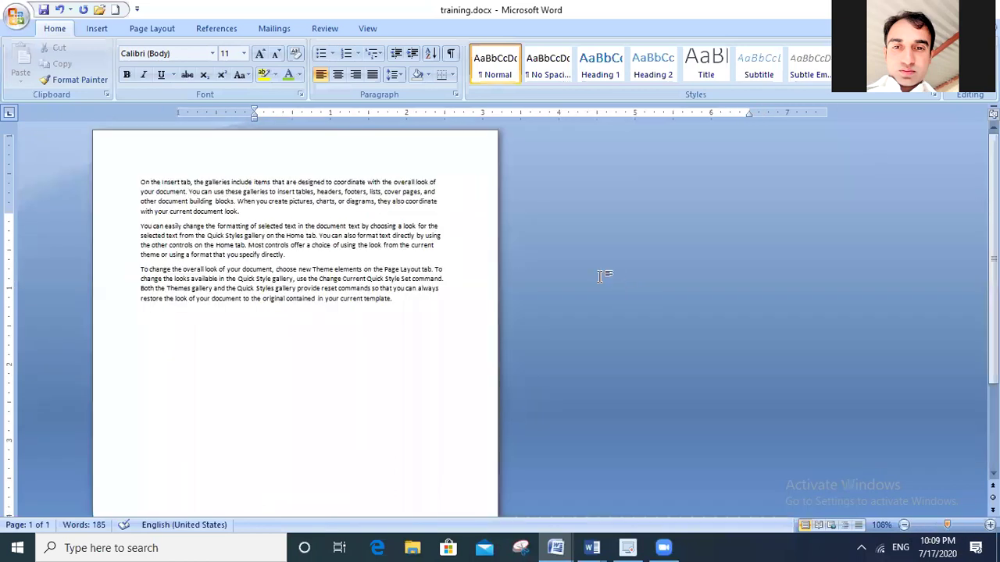
scroll(600, 275, "up", 15)
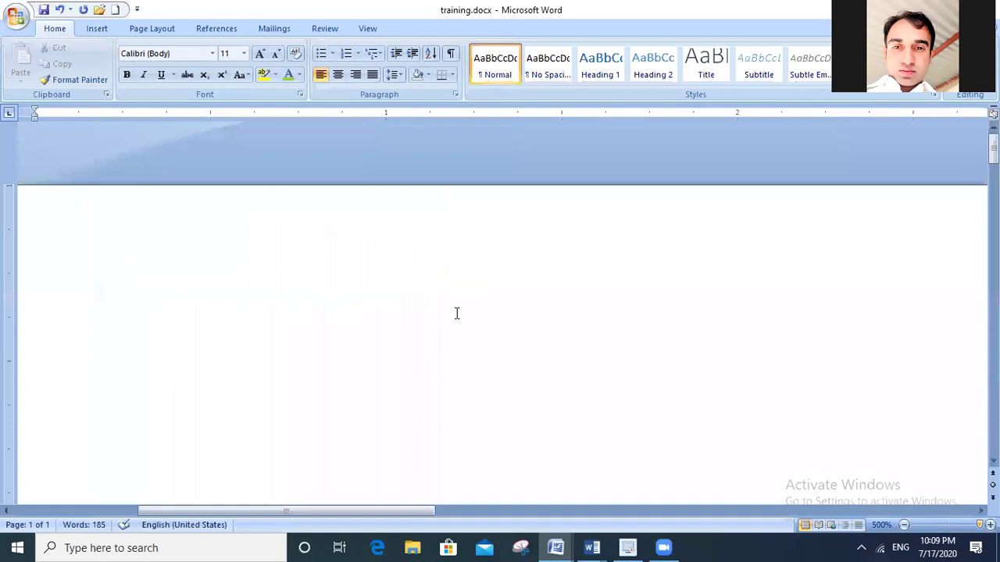
scroll(352, 320, "down", 10)
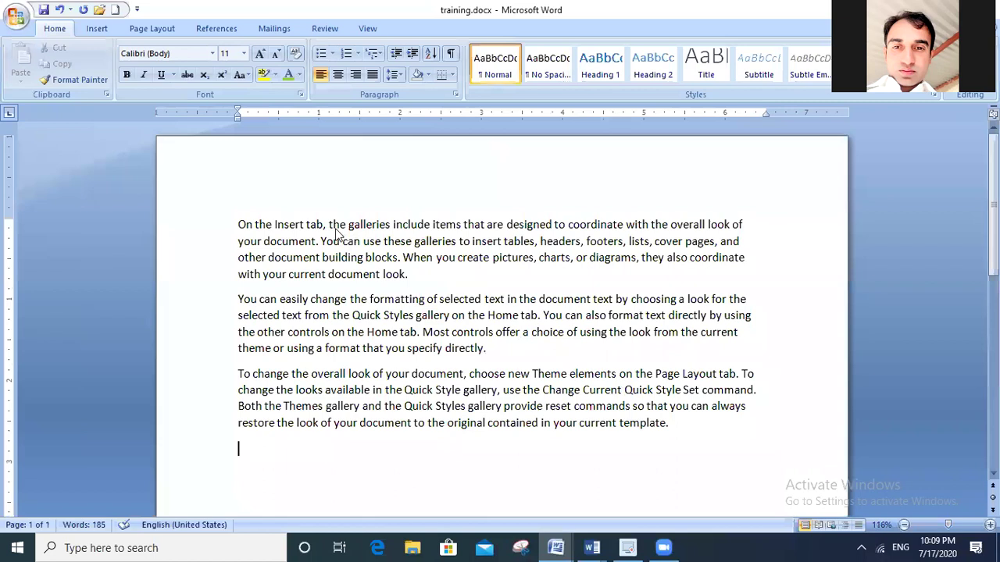
Select all of the document's text and clear the selection by placing the cursor after the second paragraph
key("ctrl+a")
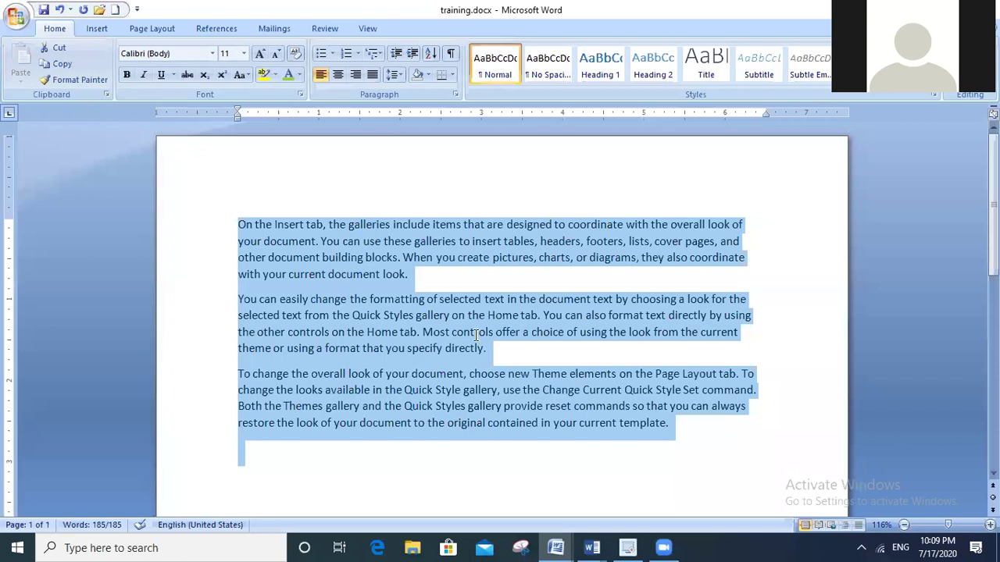
left_click(438, 300)
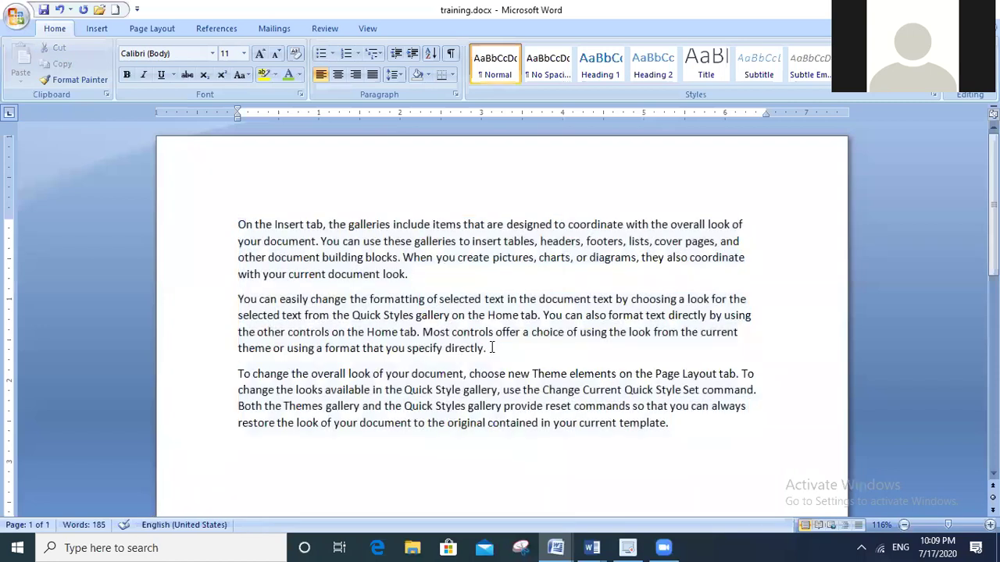
left_click(498, 344)
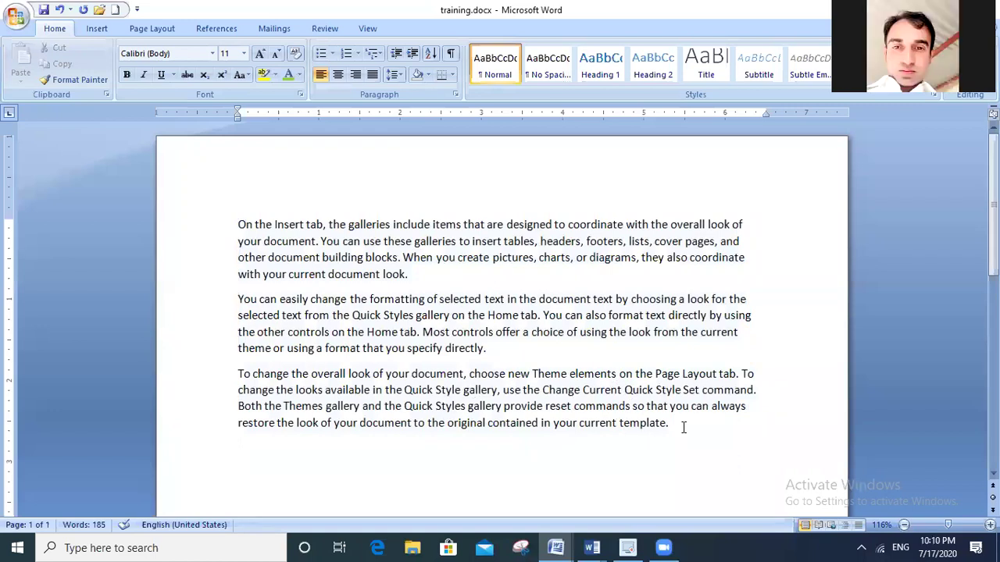
left_click(449, 279)
key("ctrl+End")
key("ctrl+End")
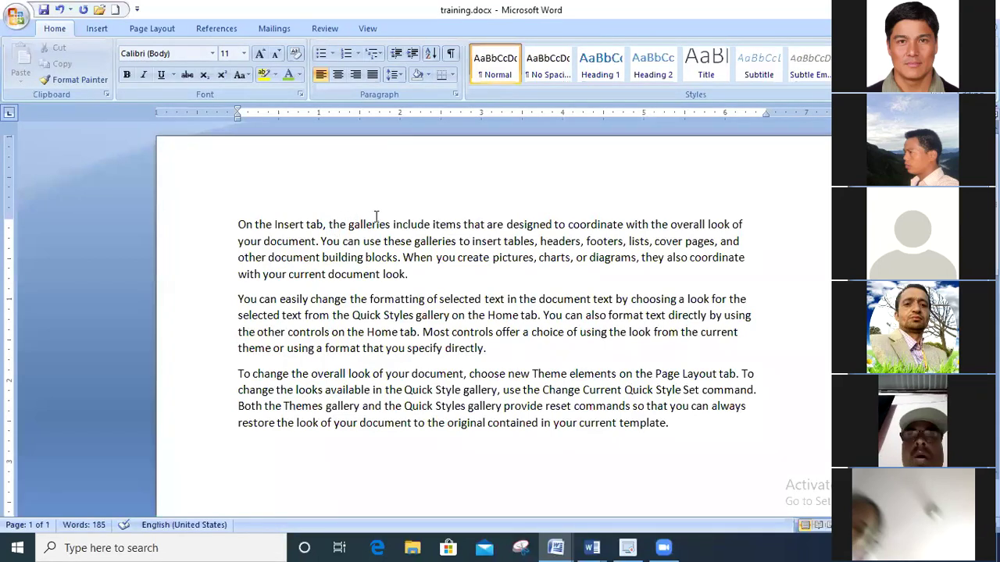
left_click(461, 224)
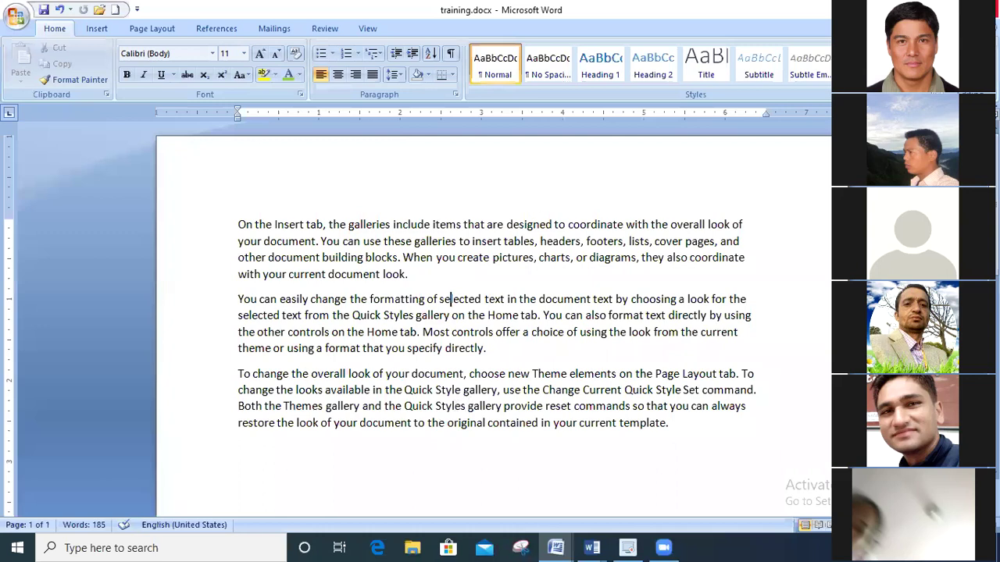
Try to close training.docx and cancel at the prompt to save changes
key("alt+F4")
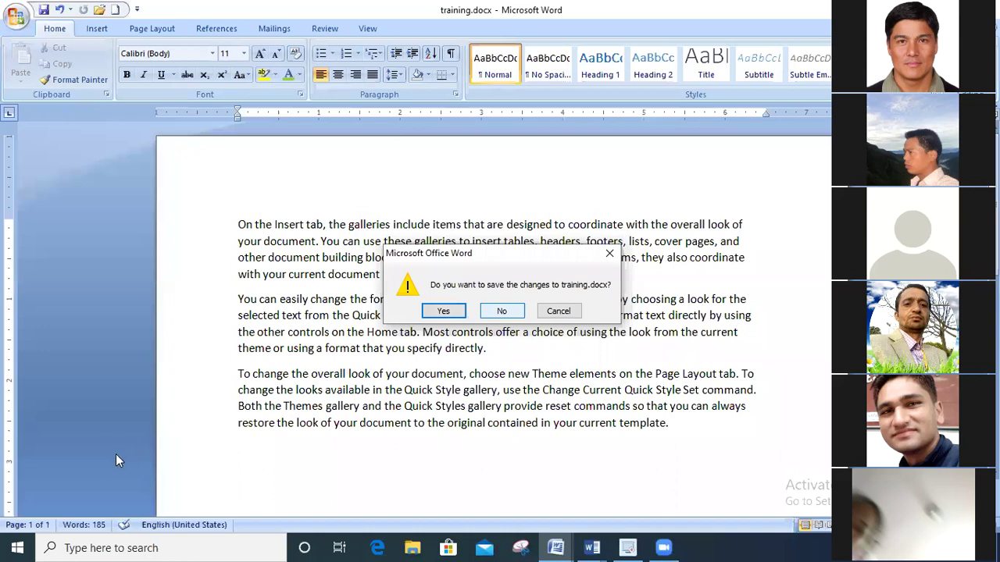
key("Escape")
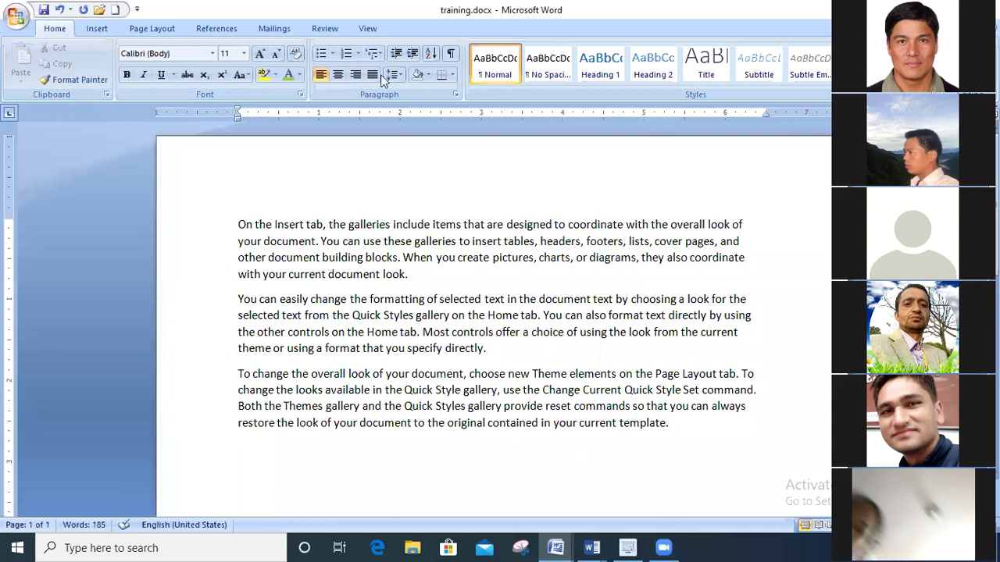
Switch to Free Cam and export the screen recording as a WMV video to Local Disk (E:) under the suggested file name
key("super+d")
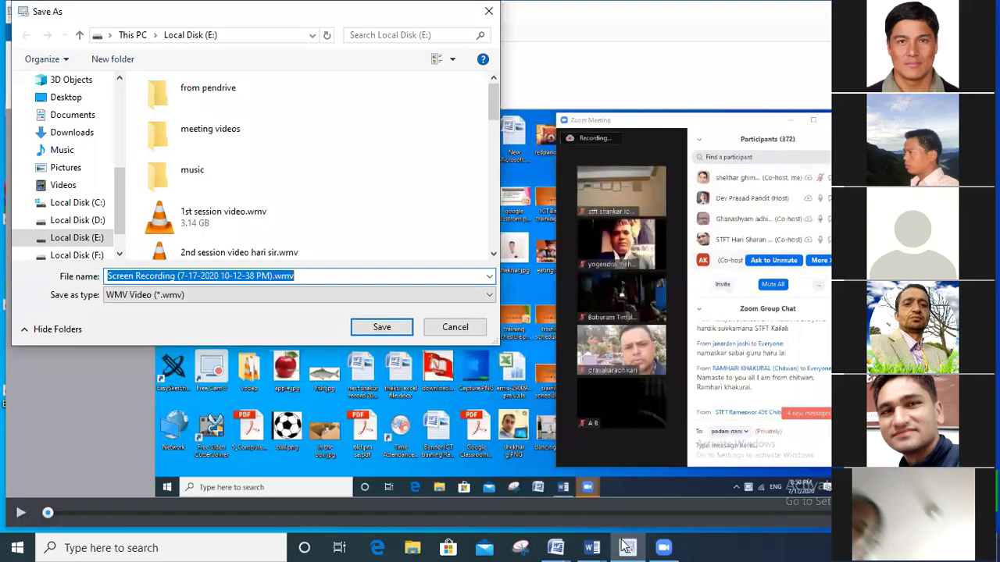
key("Return")
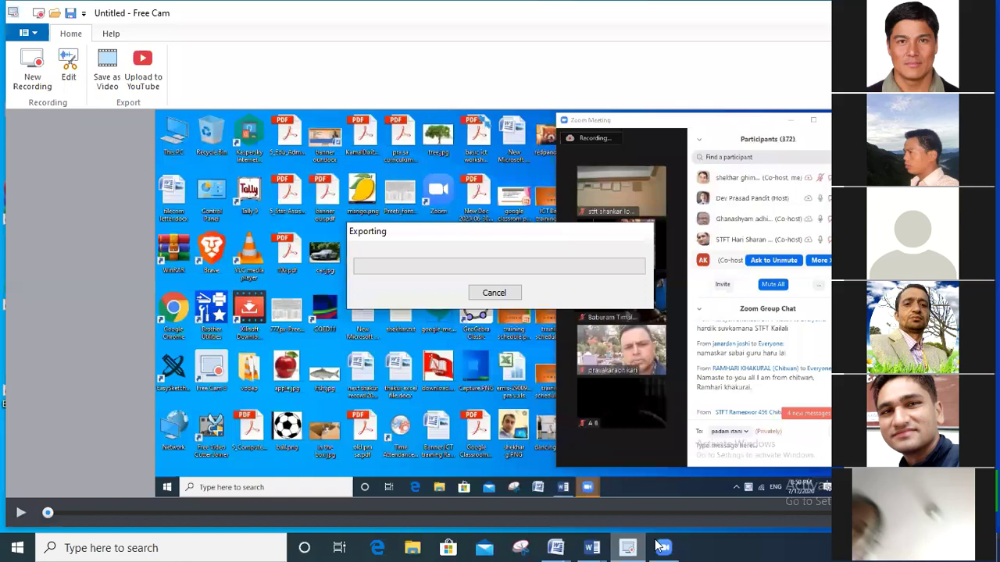
mouse_move(555, 547)
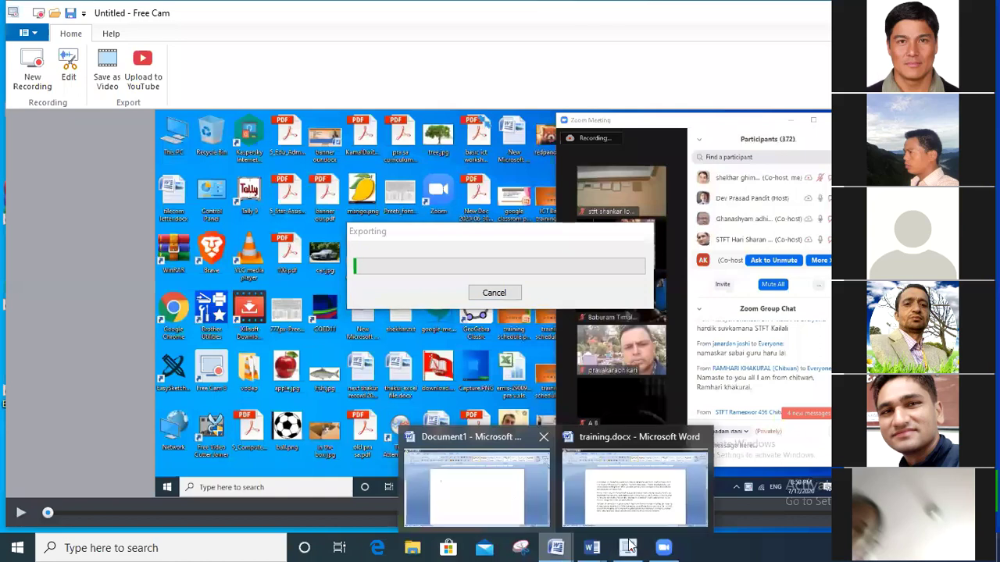